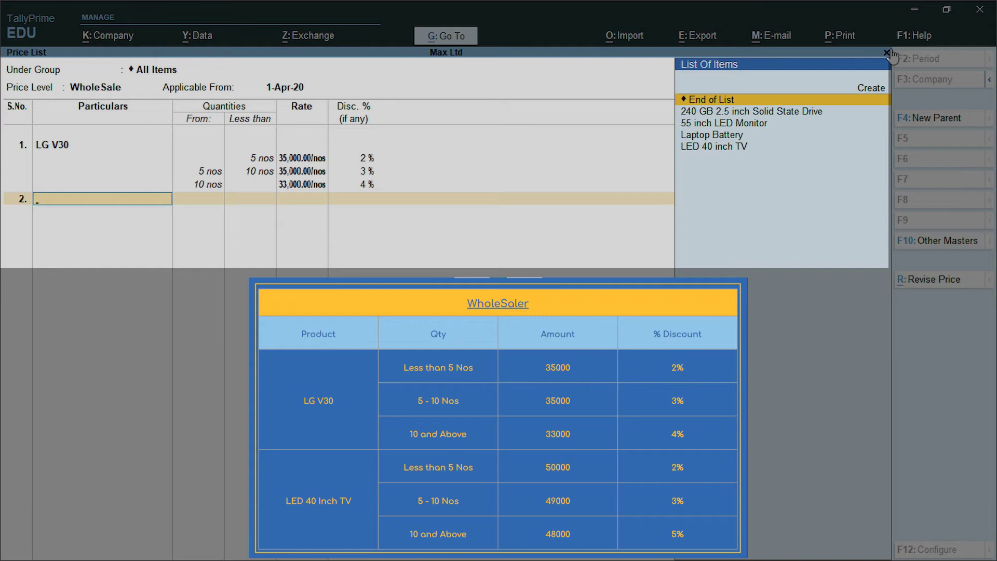
- Add LED 40 inch TV to the WholeSale price list, with quantities below 5 nos at 50,000 and a 2% discount
{"action": "type", "text": "Led"}
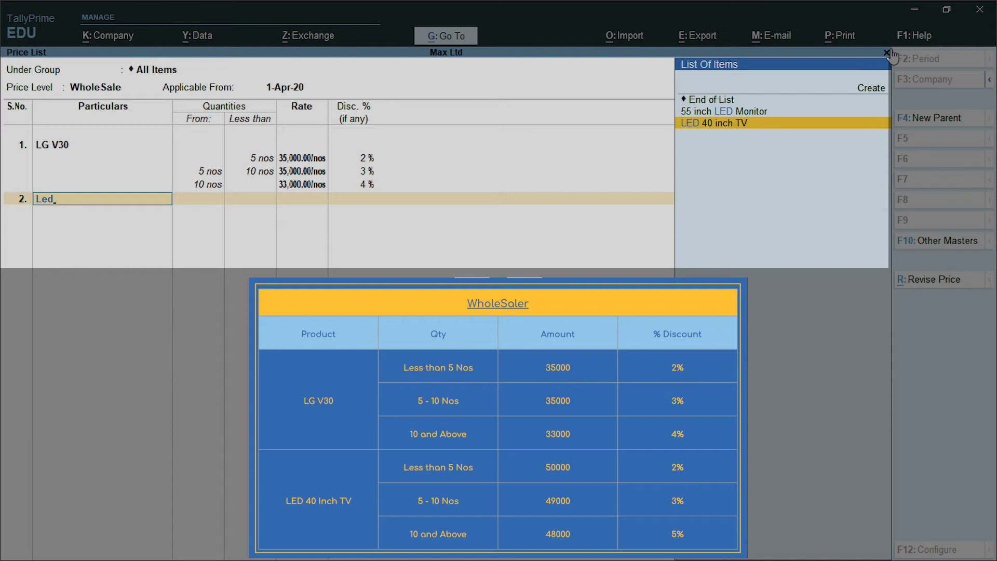
{"action": "key", "text": "Return"}
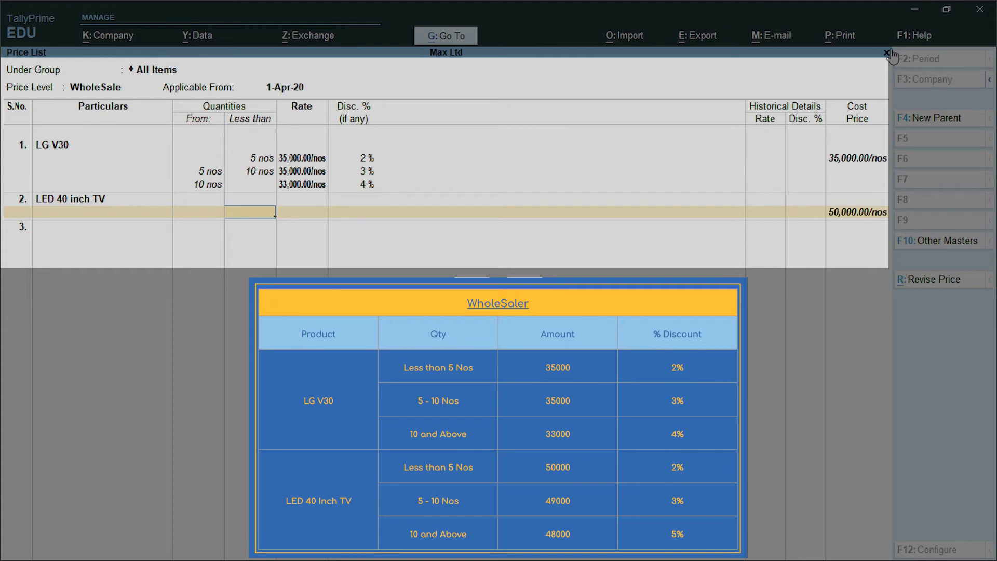
{"action": "type", "text": "5"}
{"action": "key", "text": "Return"}
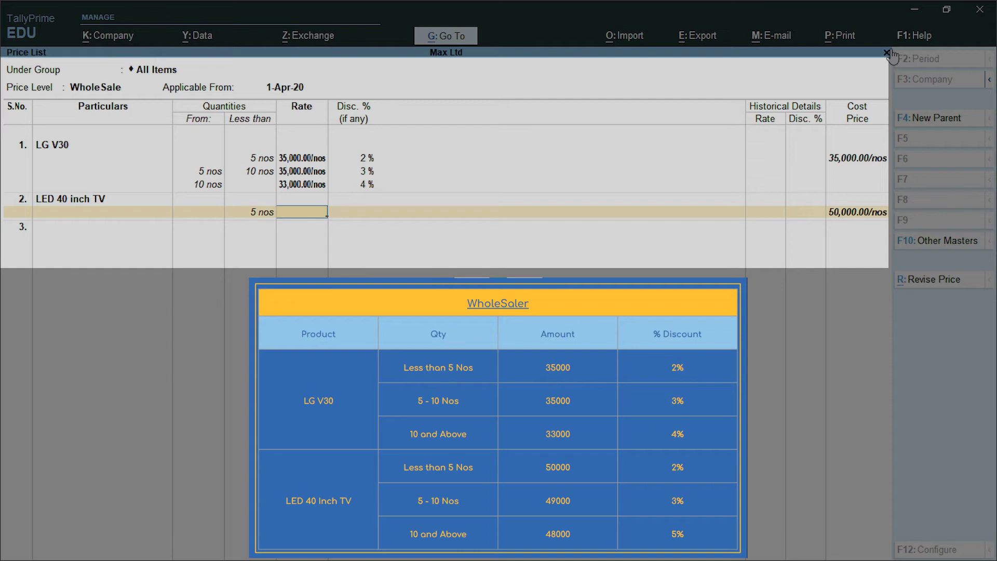
{"action": "type", "text": "50000"}
{"action": "key", "text": "Return"}
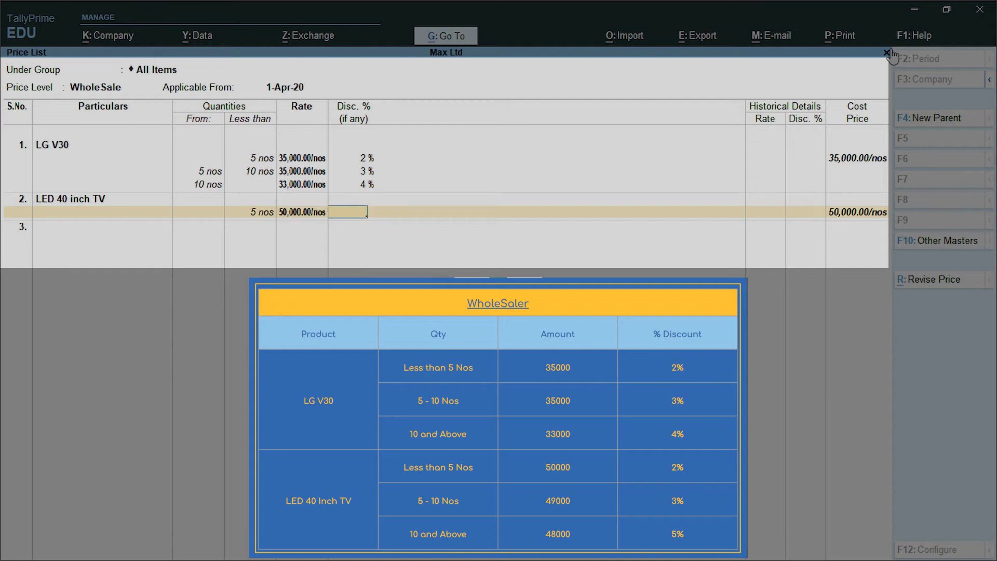
{"action": "type", "text": "2"}
{"action": "key", "text": "Return"}
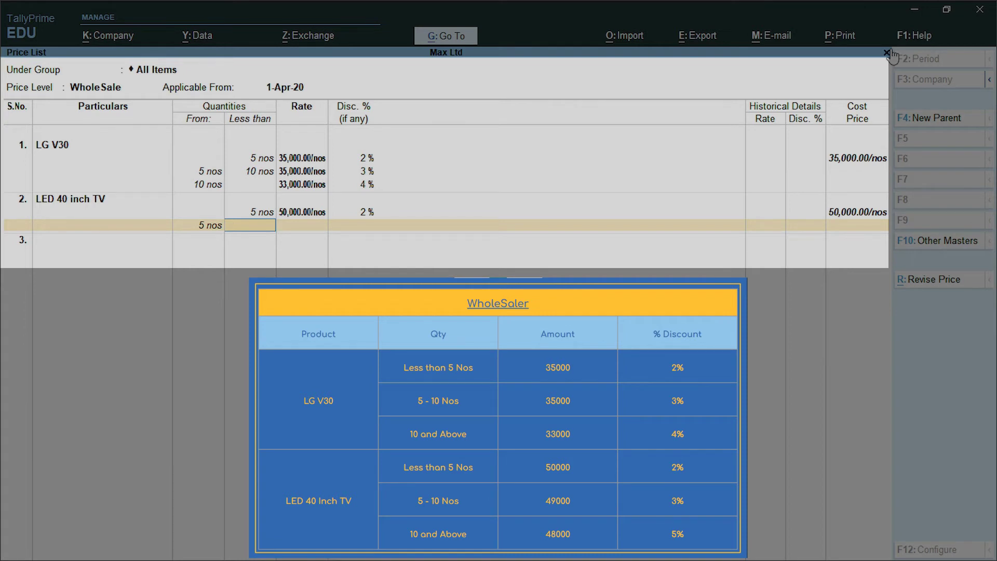
- Set the LED 40 inch TV's wholesale tier from 5 to less than 10 nos at 49,000 with a 3% discount
{"action": "type", "text": "10"}
{"action": "key", "text": "Return"}
{"action": "type", "text": "49,000"}
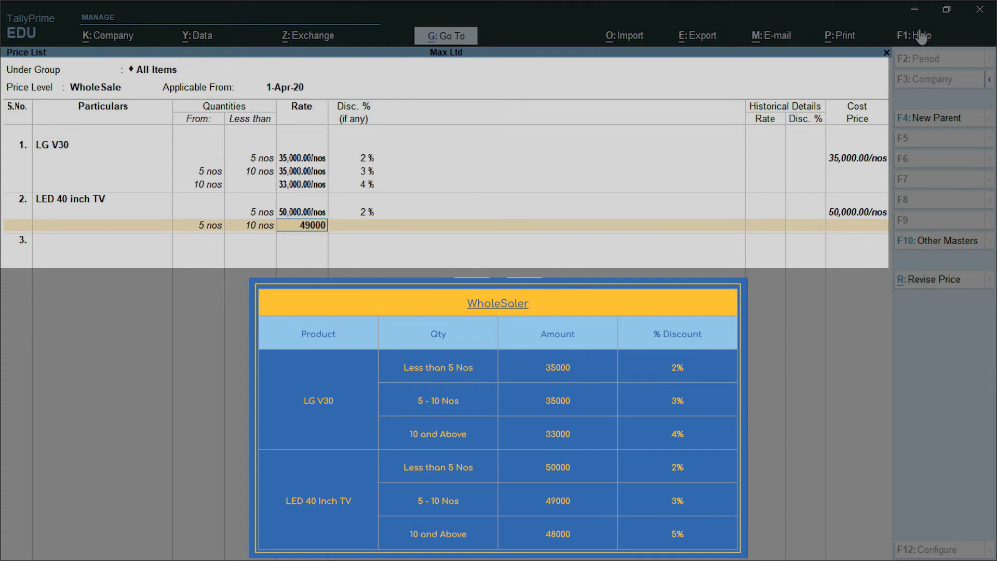
{"action": "key", "text": "Return"}
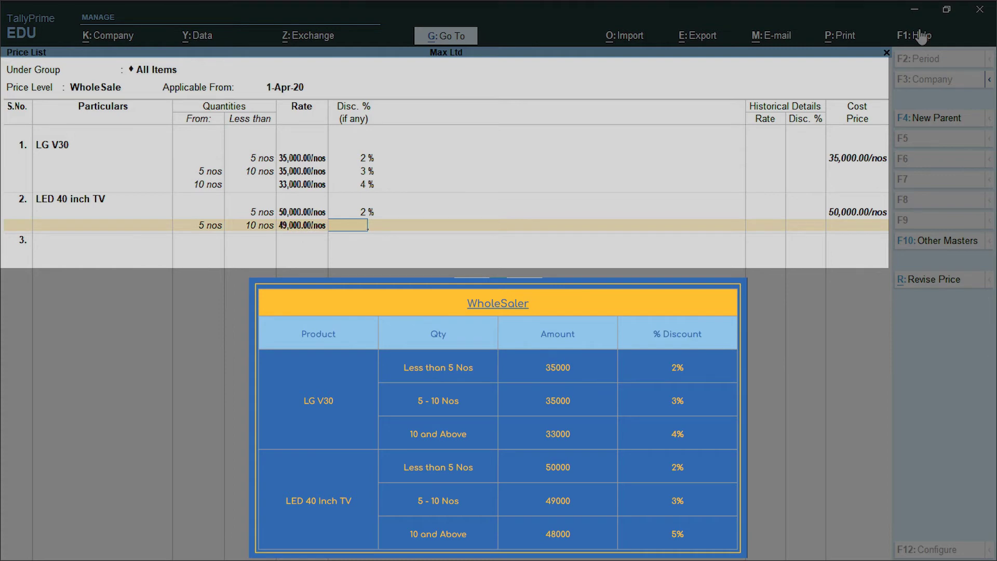
{"action": "type", "text": "3"}
{"action": "key", "text": "Return"}
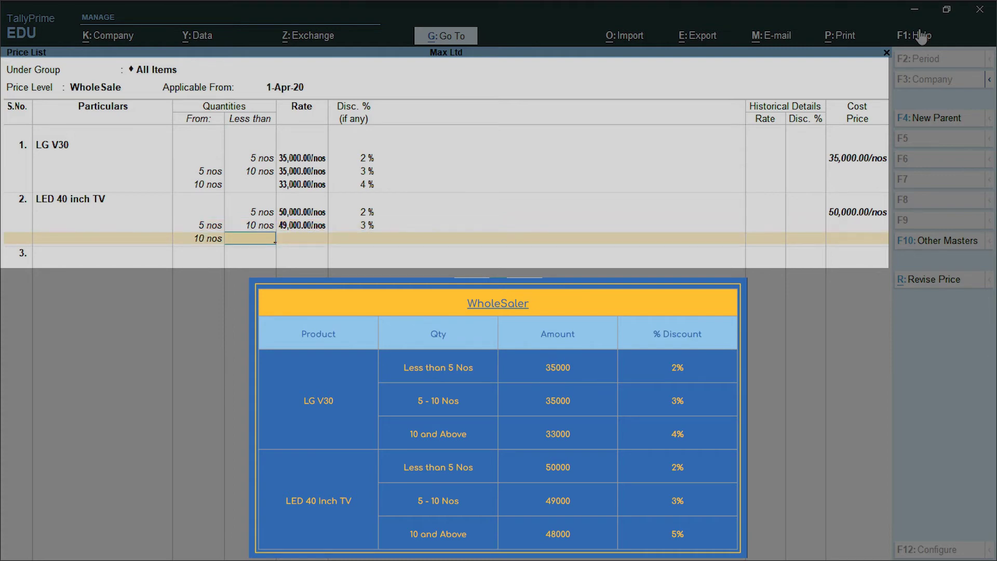
- Set the LED 40 inch TV's open-ended tier from 10 nos at 48,000 with a 5% discount, and save the WholeSale price list
{"action": "key", "text": "Return"}
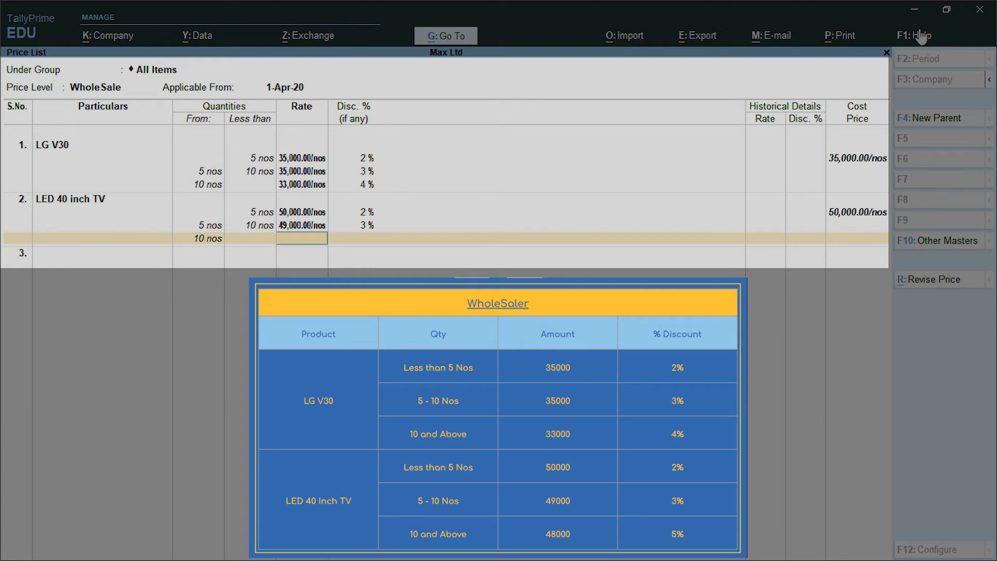
{"action": "type", "text": "48000"}
{"action": "key", "text": "Return"}
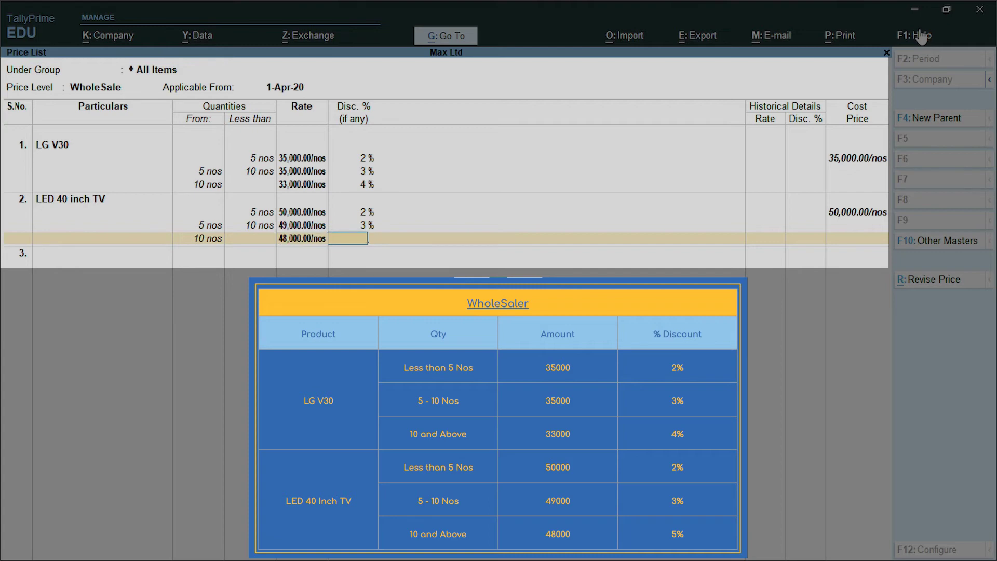
{"action": "type", "text": "5"}
{"action": "key", "text": "Return"}
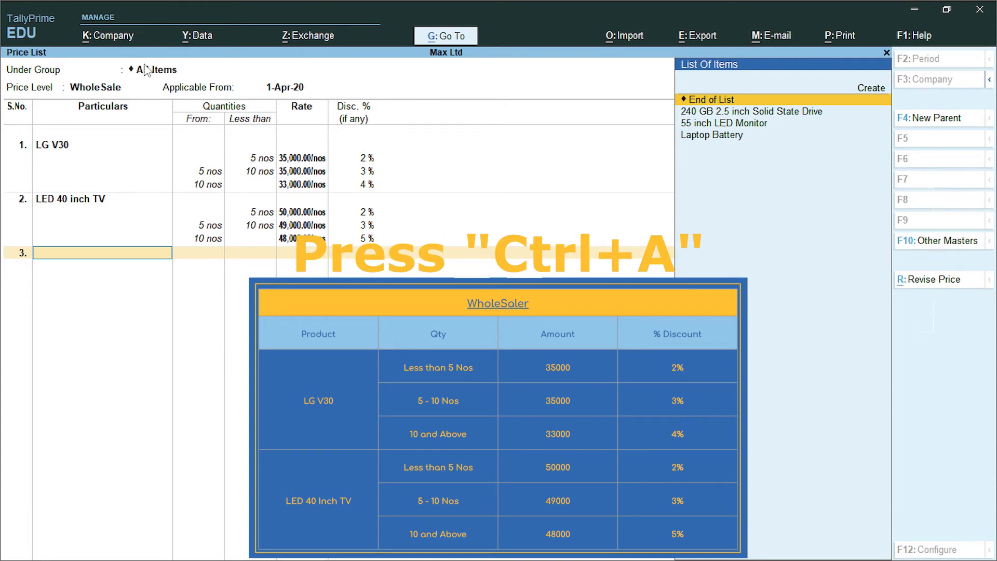
{"action": "key", "text": "ctrl"}
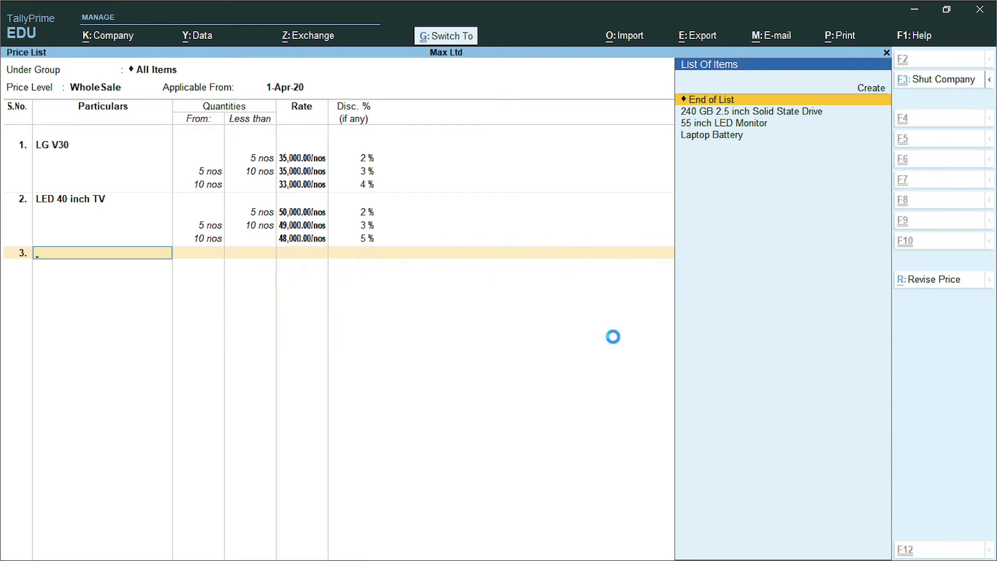
{"action": "key", "text": "ctrl+a"}
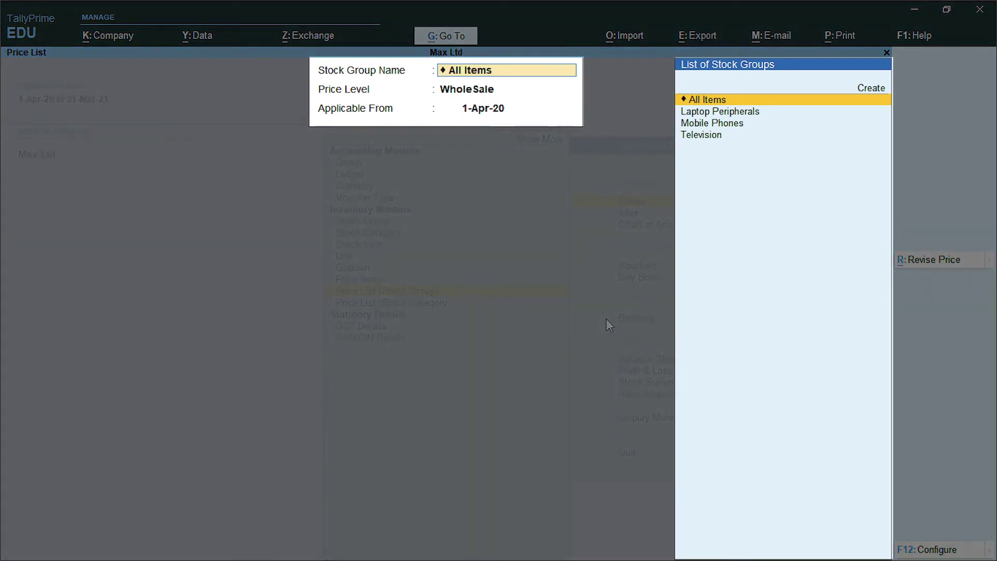
- Open a price list for All Items at the Retail price level, applicable from 1-Apr-20
{"action": "key", "text": "Return"}
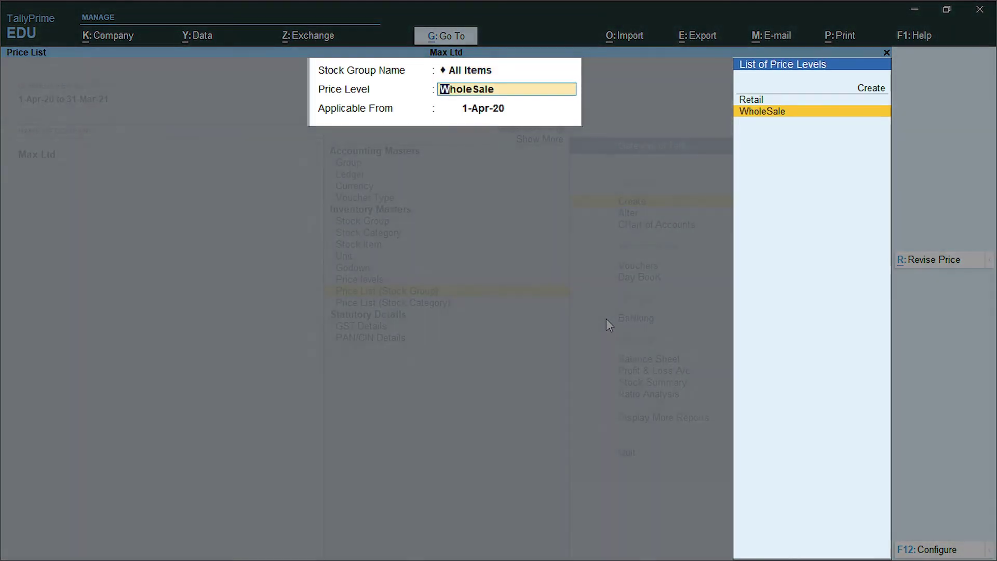
{"action": "key", "text": "Up"}
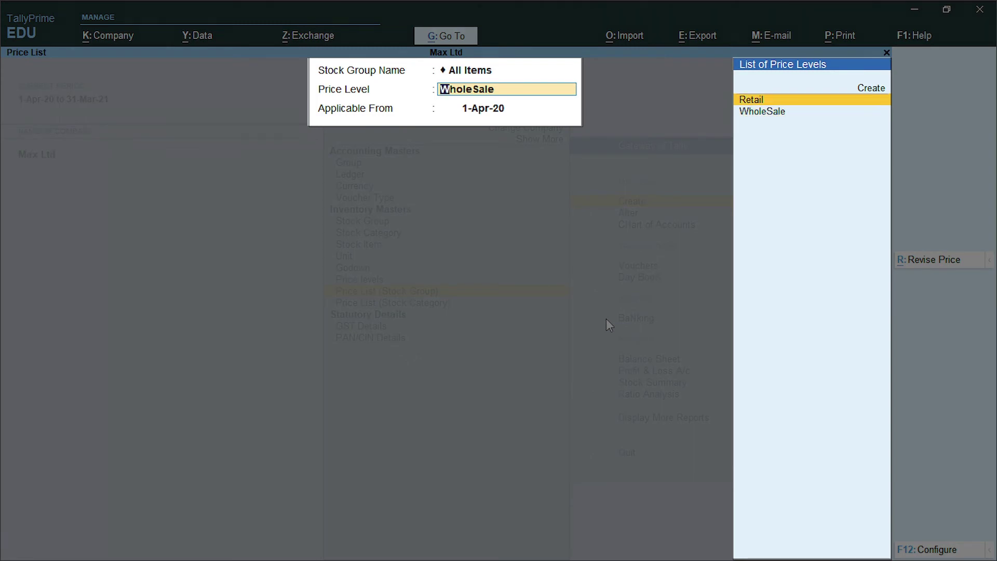
{"action": "key", "text": "Return"}
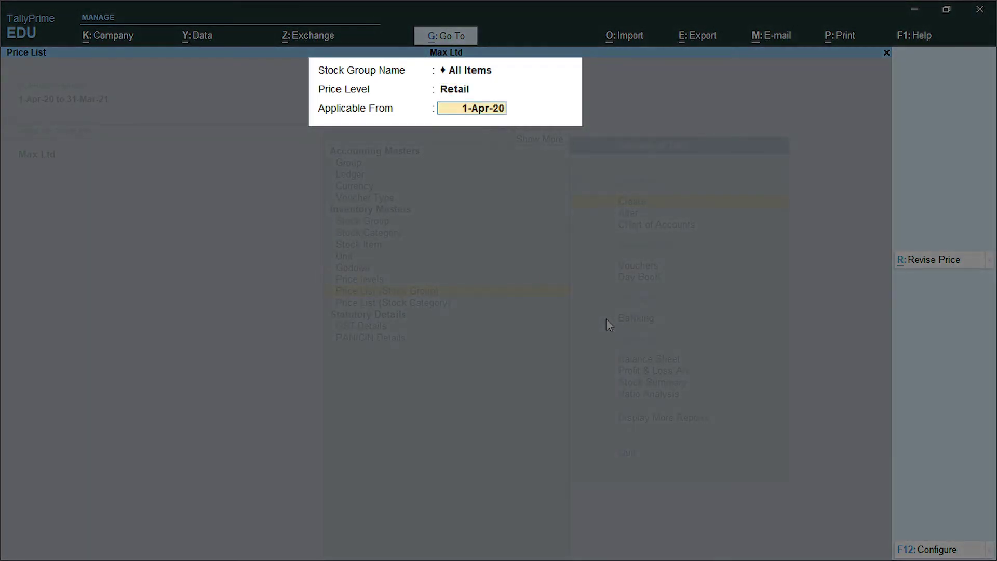
{"action": "key", "text": "Return"}
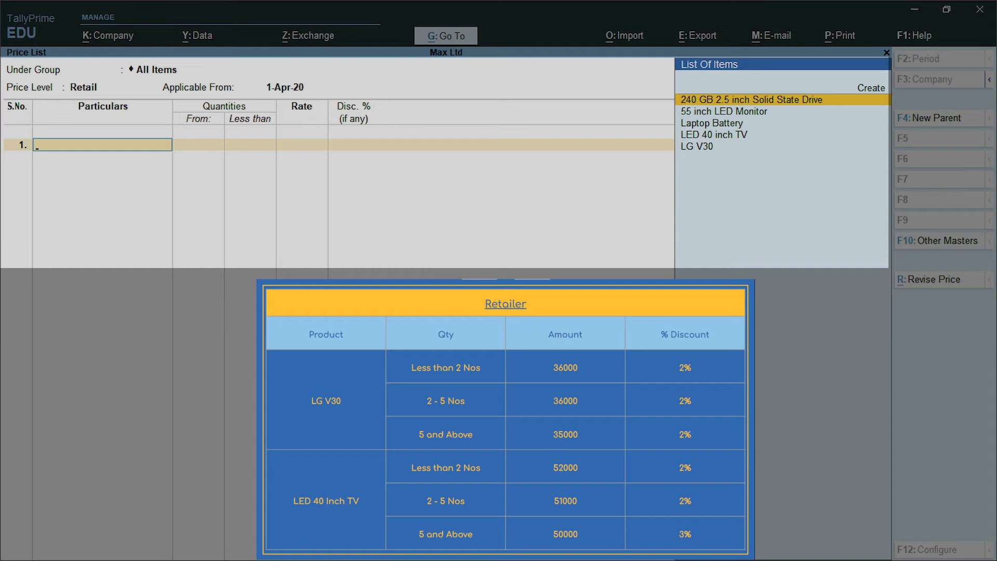
- Add LG V30 to the Retail price list, with quantities below 2 nos at 36,000 and a 2% discount
{"action": "type", "text": "Lg"}
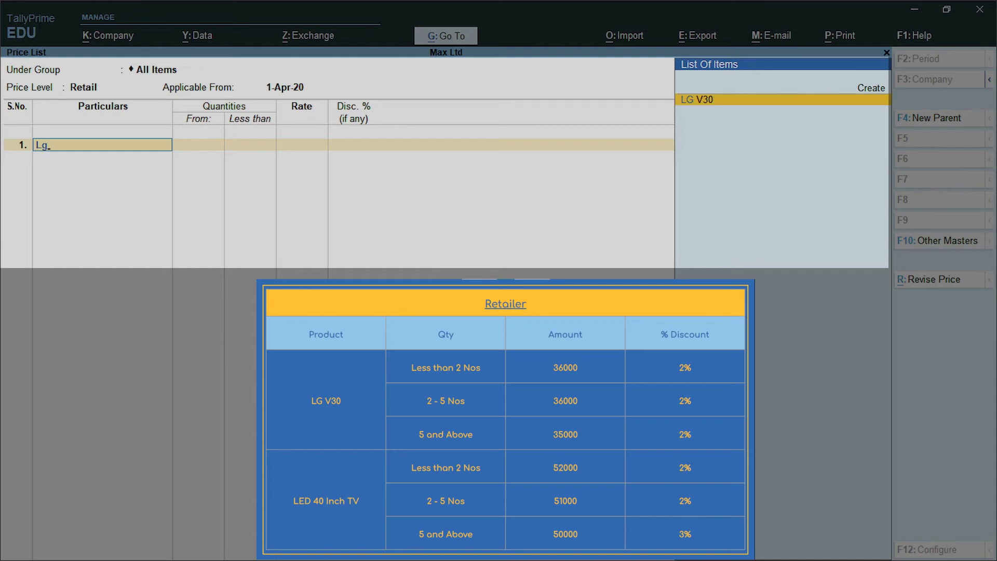
{"action": "key", "text": "Return"}
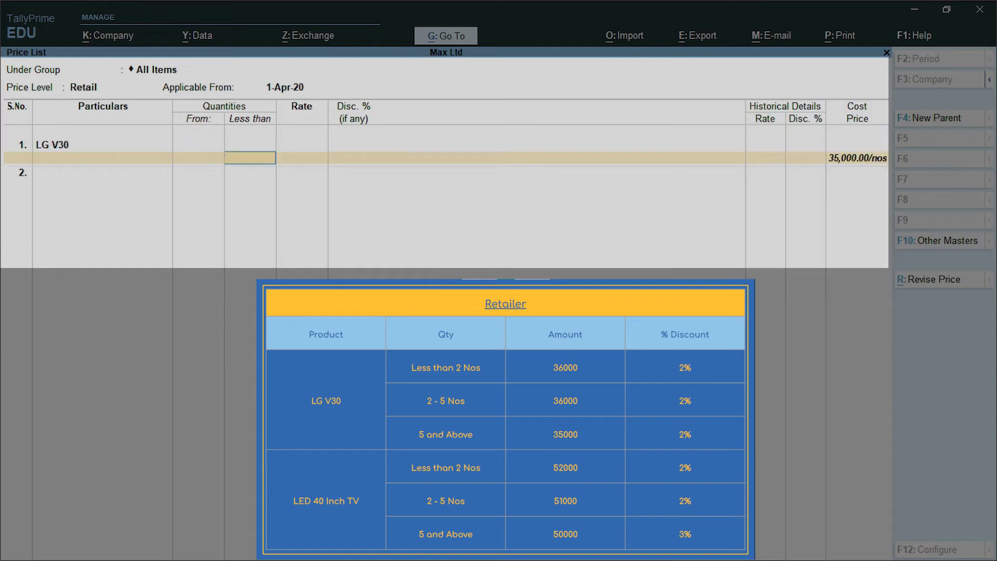
{"action": "type", "text": "2"}
{"action": "key", "text": "Return"}
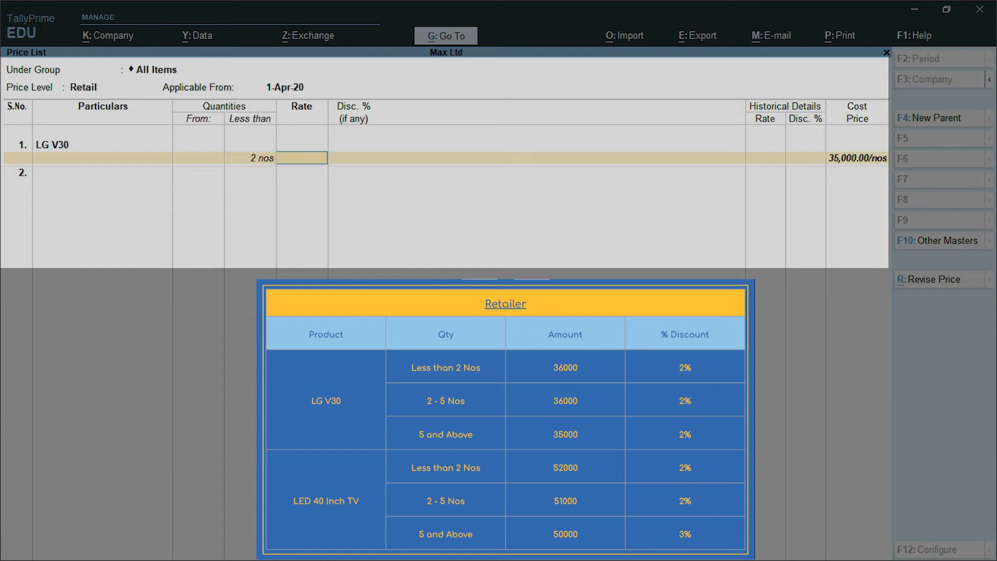
{"action": "type", "text": "36000"}
{"action": "key", "text": "Return"}
{"action": "type", "text": "2"}
{"action": "key", "text": "Return"}
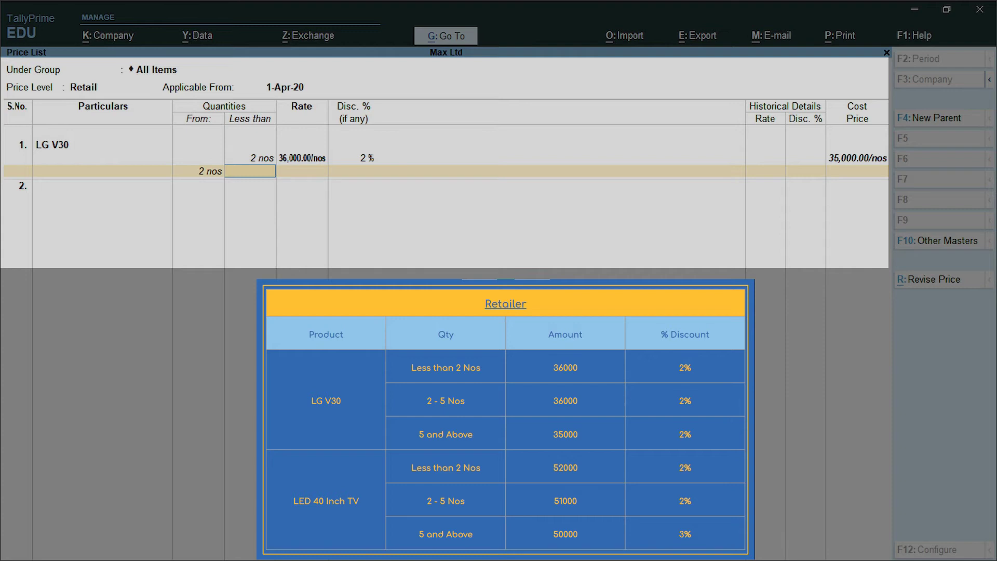
- Set the LG V30's retail tier from 2 to less than 5 nos at 36,000 with a 2% discount
{"action": "type", "text": "5"}
{"action": "key", "text": "Return"}
{"action": "type", "text": "36000"}
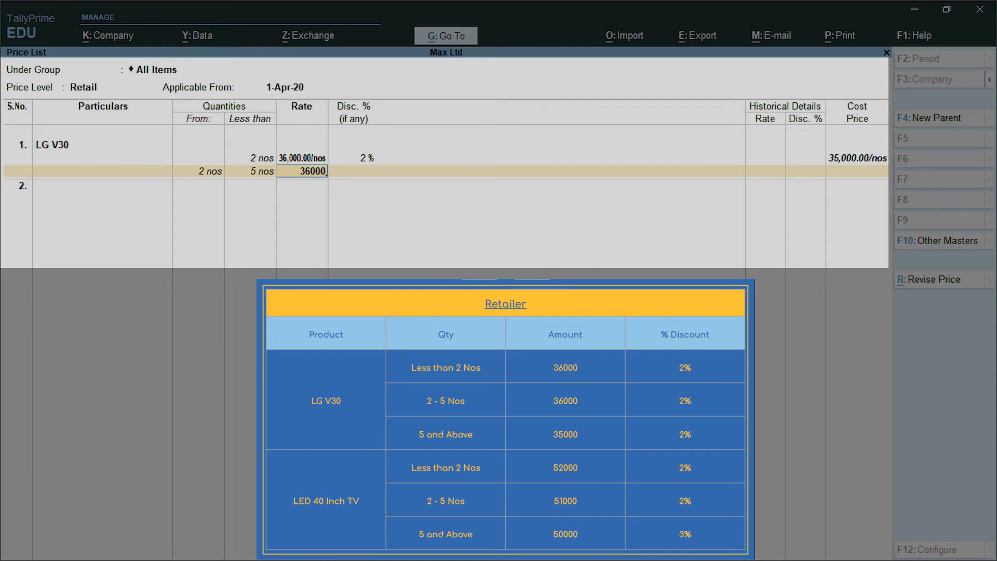
{"action": "key", "text": "Return"}
{"action": "type", "text": "2"}
{"action": "key", "text": "Return"}
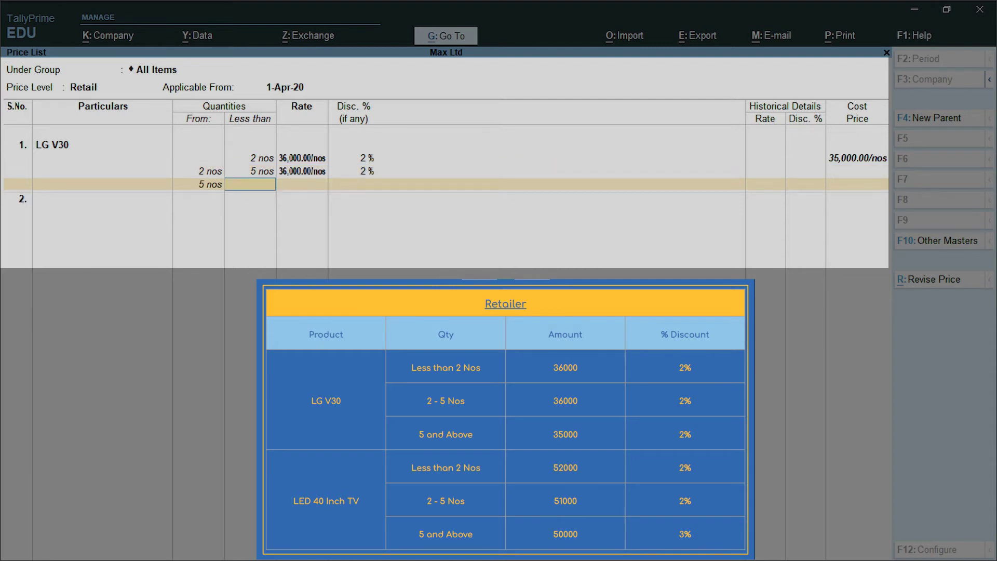
- Set the LG V30's open-ended retail tier from 5 nos at 35,000 with a 2% discount
{"action": "key", "text": "Return"}
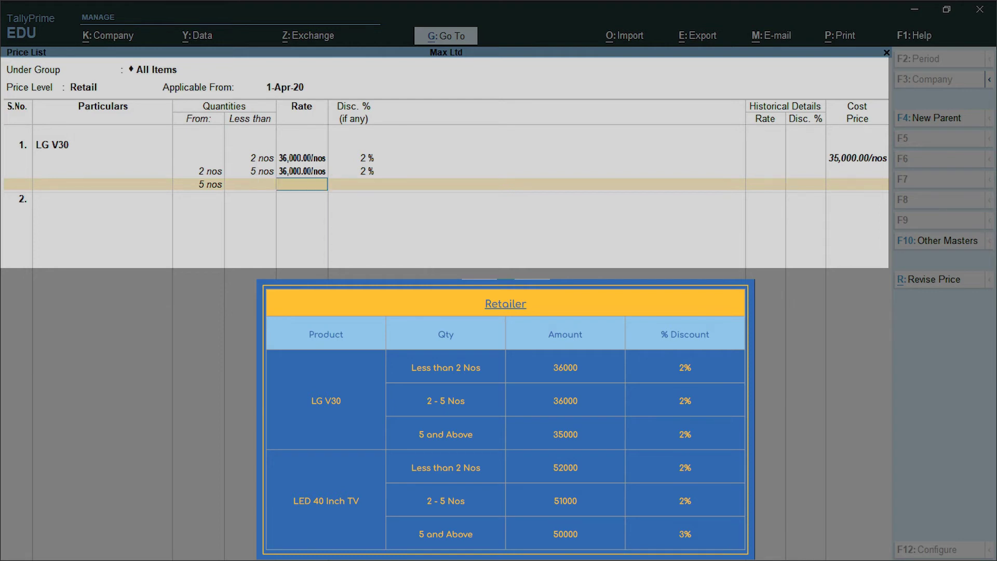
{"action": "type", "text": "35000"}
{"action": "key", "text": "Return"}
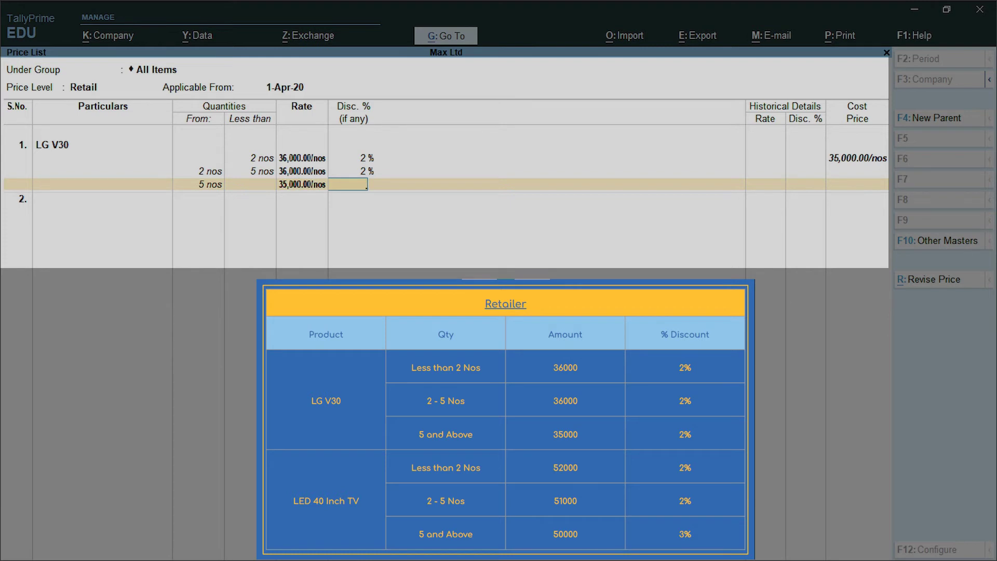
{"action": "type", "text": "2"}
{"action": "key", "text": "Return"}
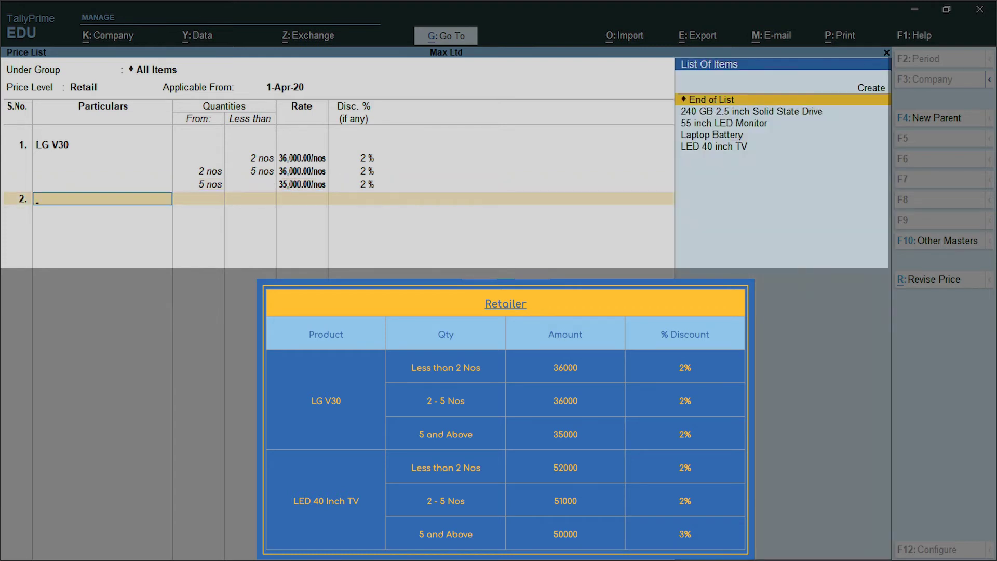
- Add LED 40 inch TV to the Retail price list, with quantities below 2 nos at 52,000 and the discount left blank
{"action": "type", "text": "L"}
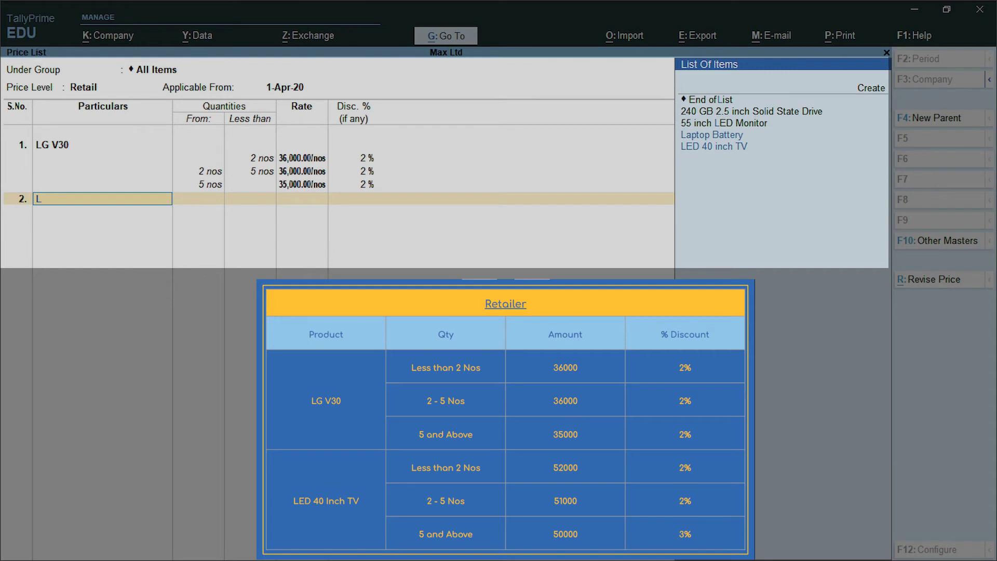
{"action": "key", "text": "Down"}
{"action": "key", "text": "Return"}
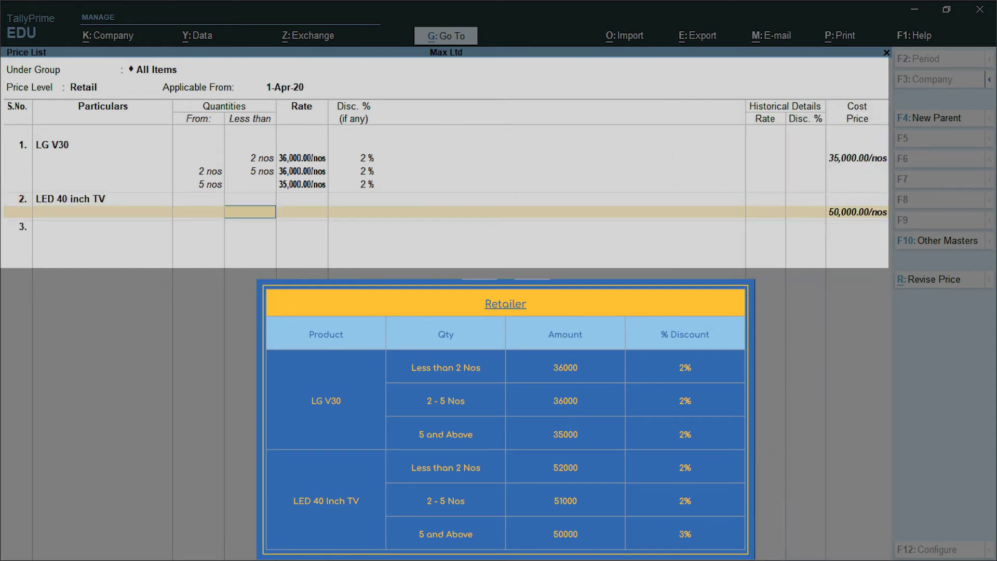
{"action": "type", "text": "2"}
{"action": "key", "text": "Return"}
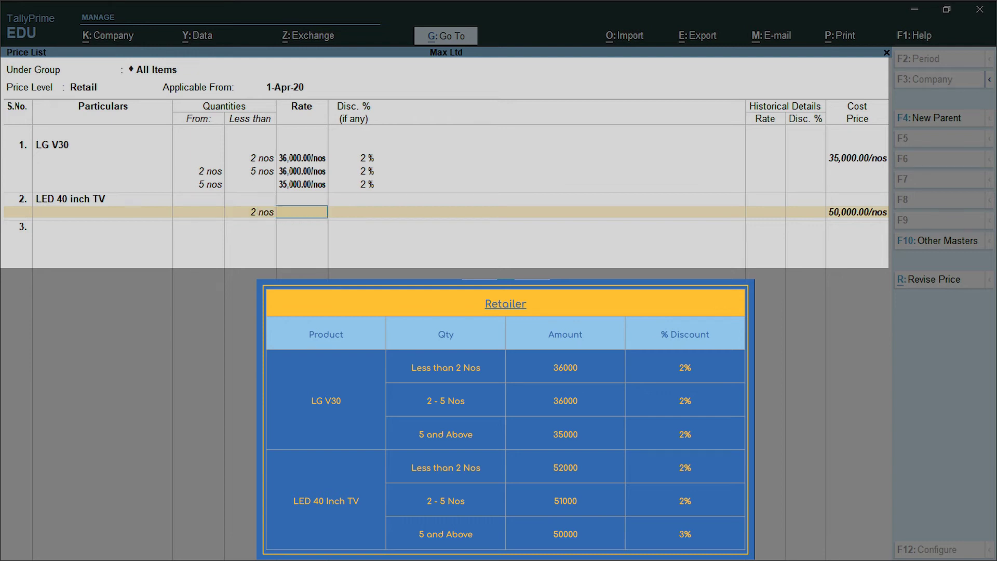
{"action": "type", "text": "52000"}
{"action": "key", "text": "Return"}
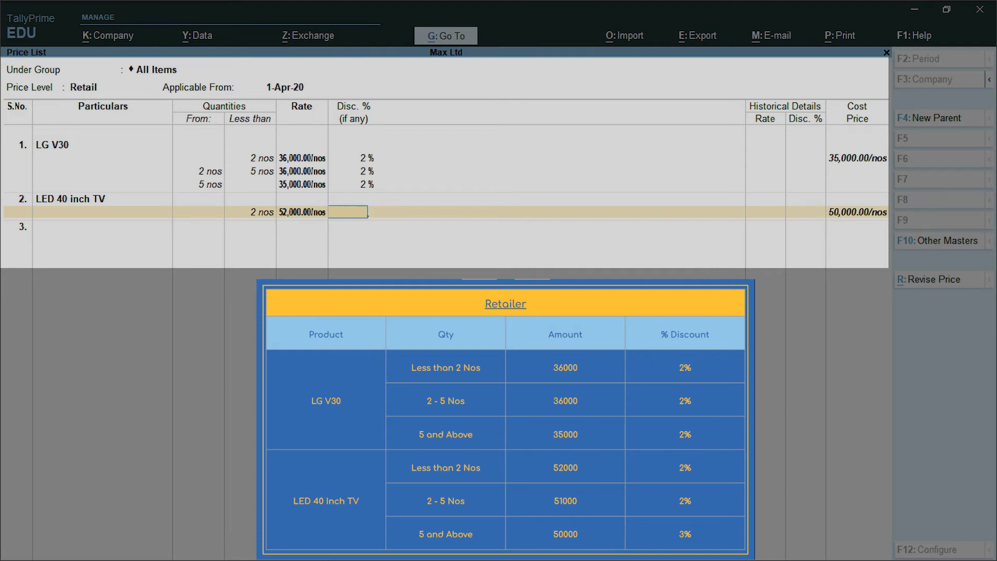
{"action": "key", "text": "Return"}
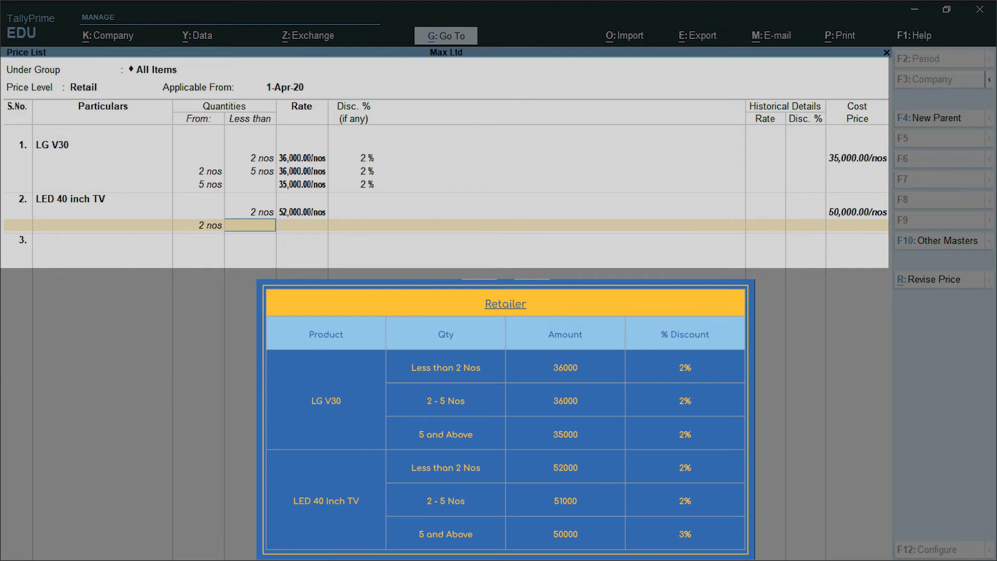
- Set the LED 40 inch TV's retail tier from 2 to less than 5 nos at 51,000 with a 2% discount
{"action": "type", "text": "5"}
{"action": "key", "text": "Return"}
{"action": "type", "text": "51000"}
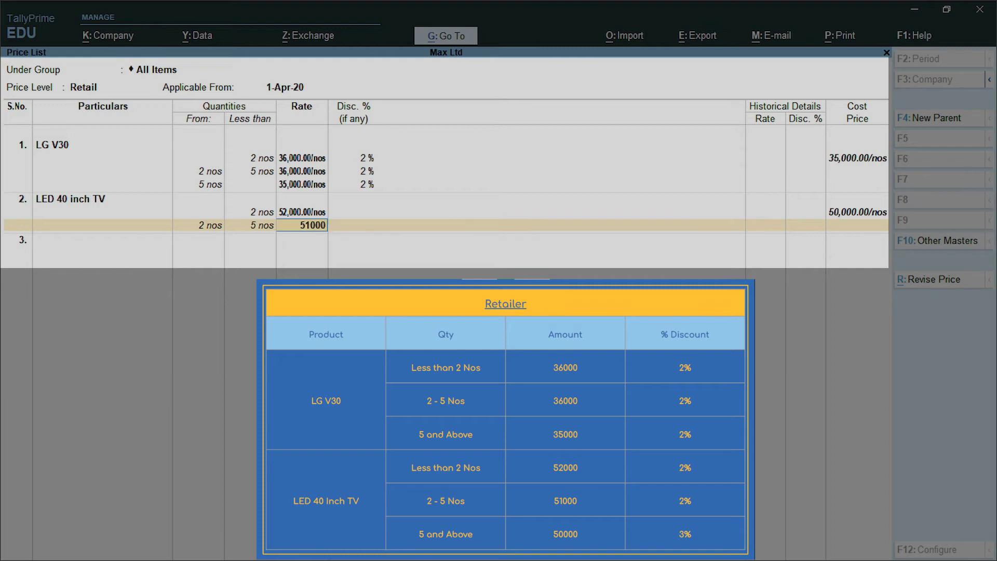
{"action": "key", "text": "Return"}
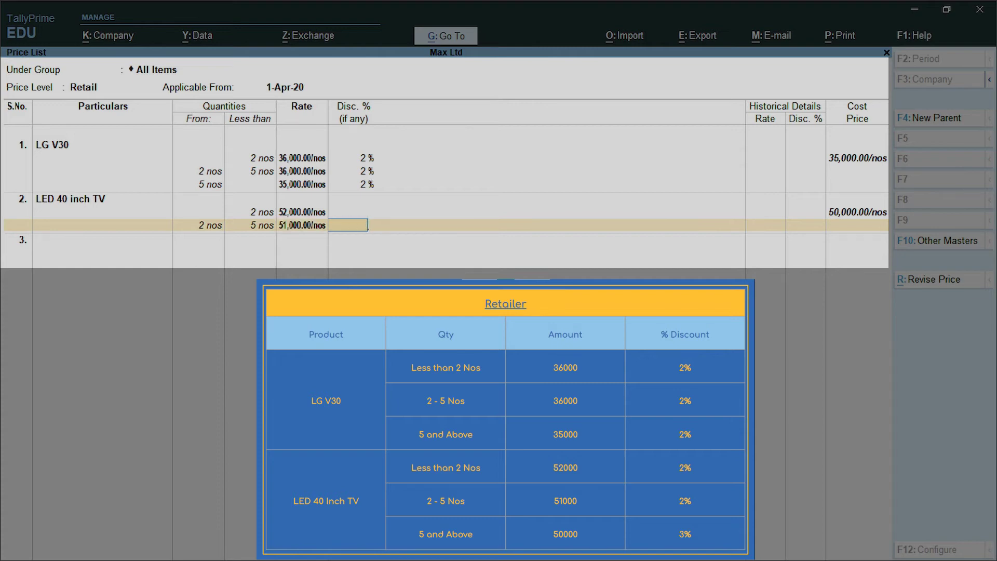
{"action": "type", "text": "2"}
{"action": "key", "text": "Return"}
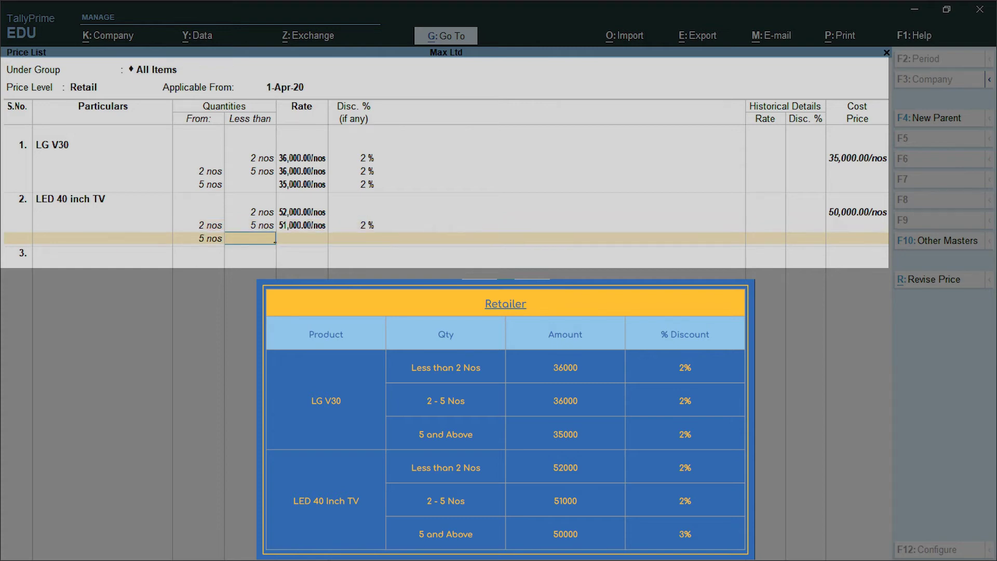
- Set the LED 40 inch TV's open-ended retail tier from 5 nos at 50,000 with a 3% discount, and save the Retail price list
{"action": "key", "text": "Return"}
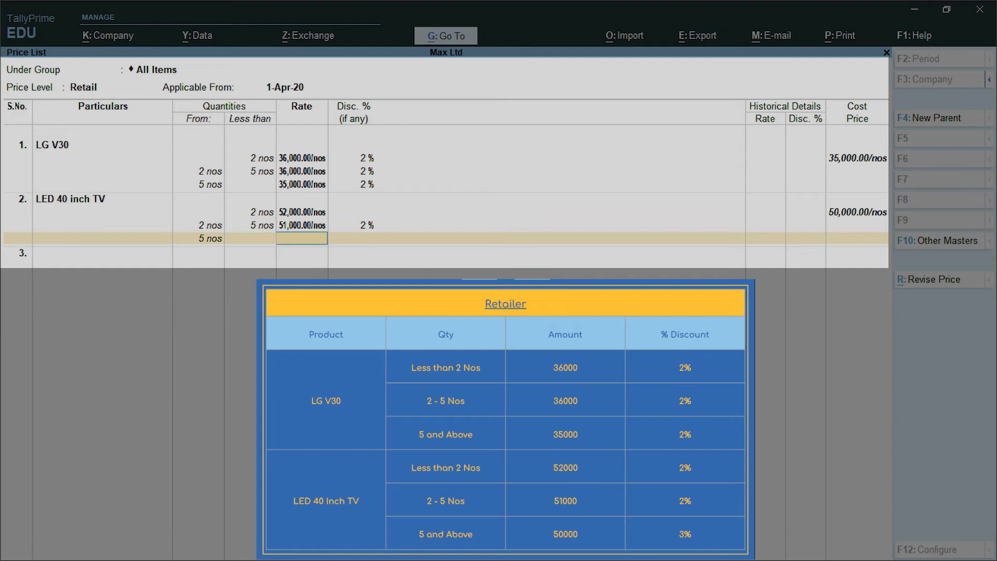
{"action": "type", "text": "50,000"}
{"action": "key", "text": "Return"}
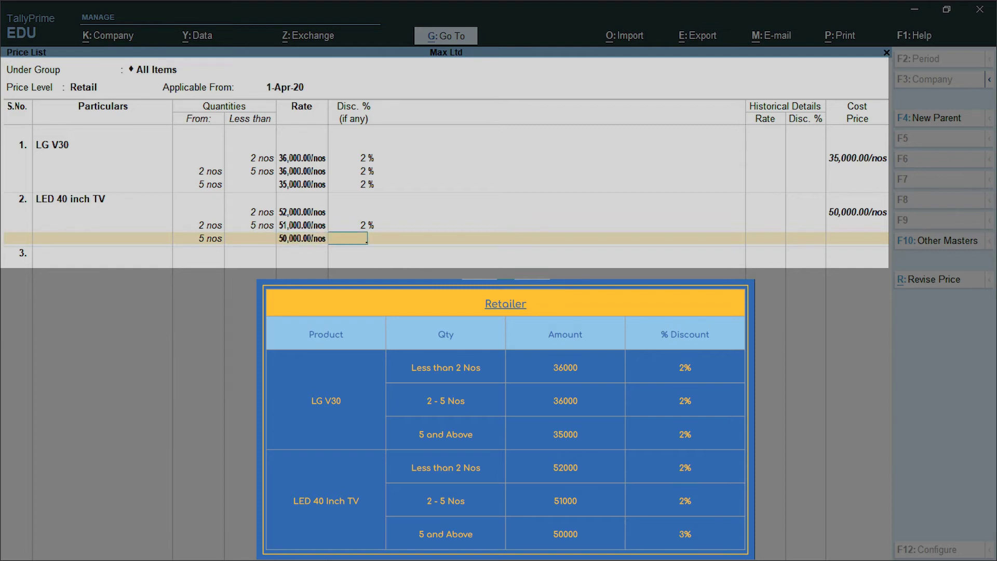
{"action": "type", "text": "3"}
{"action": "key", "text": "Return"}
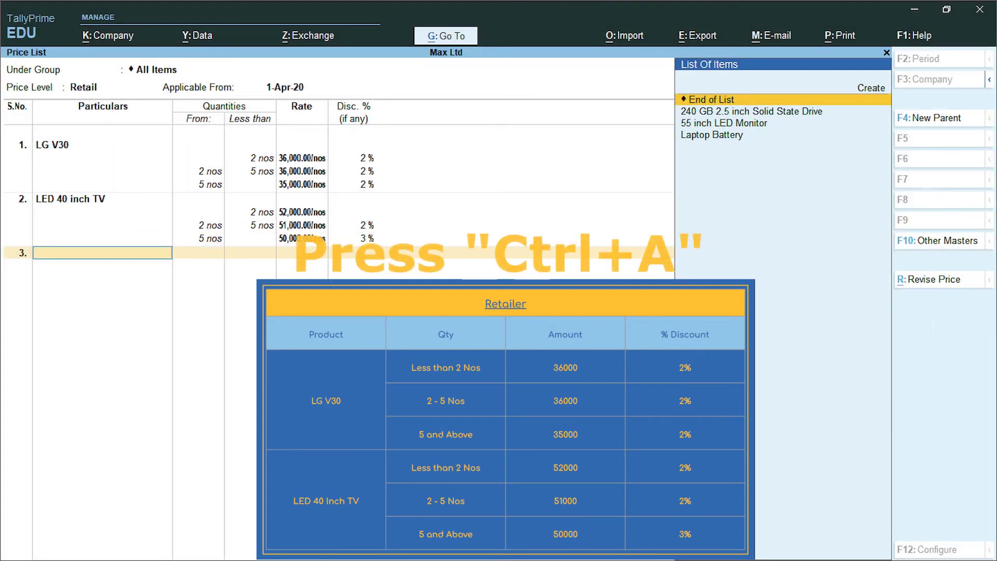
{"action": "key", "text": "ctrl+a"}
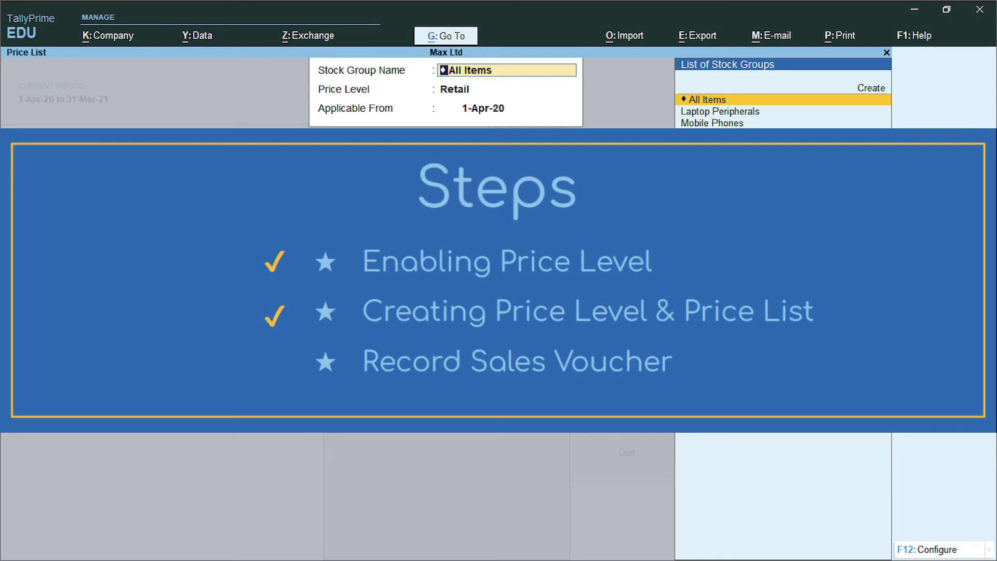
- Leave the price list setup and start a new Sales voucher
{"action": "key", "text": "Escape"}
{"action": "key", "text": "Escape"}
{"action": "key", "text": "Escape"}
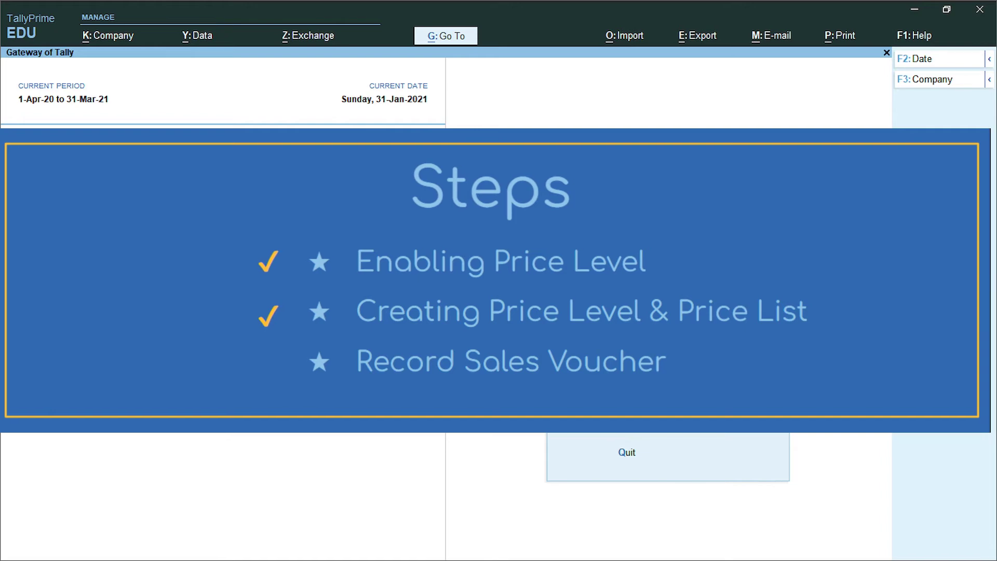
{"action": "key", "text": "Down"}
{"action": "key", "text": "Down"}
{"action": "key", "text": "Down"}
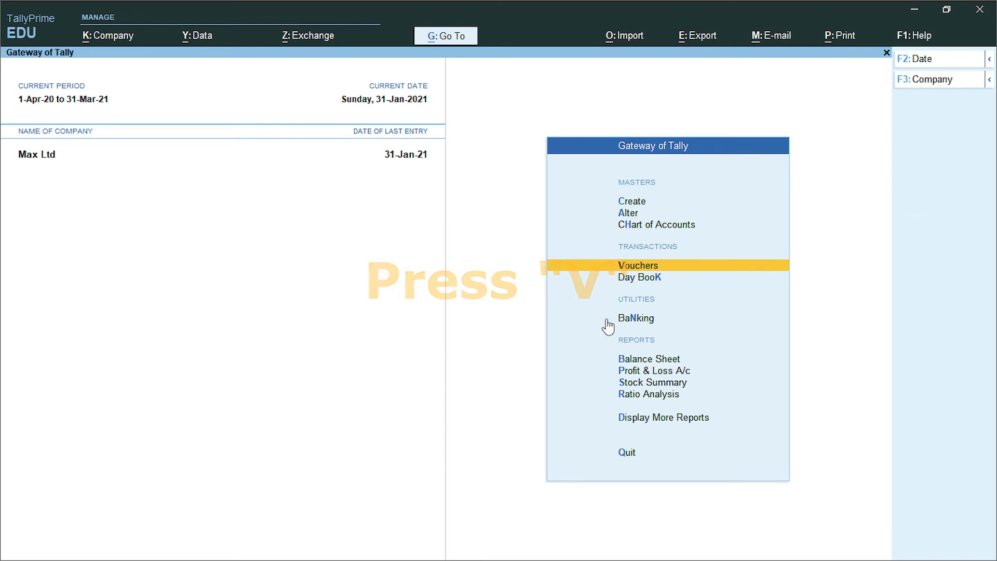
{"action": "key", "text": "v"}
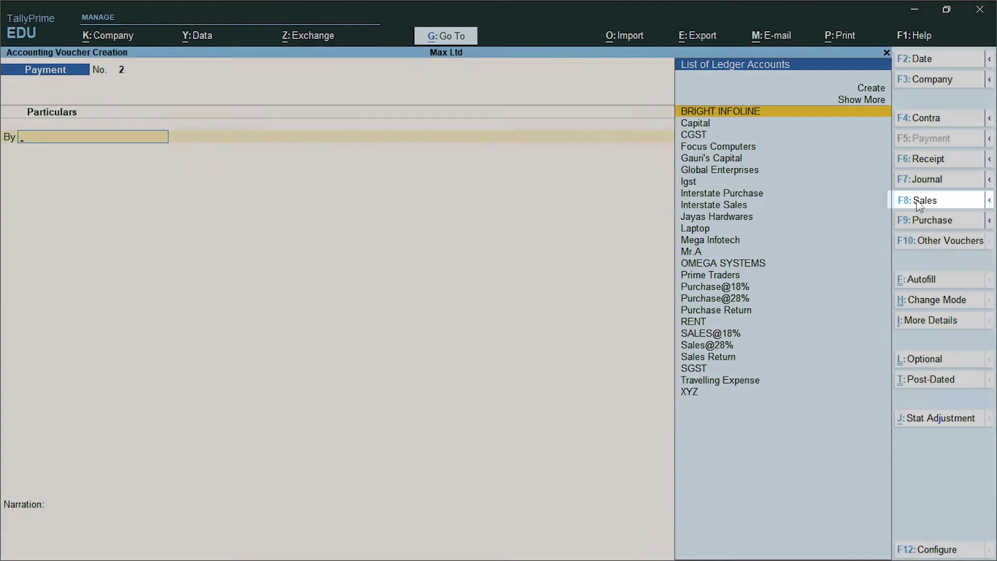
{"action": "left_click", "coordinate": [916, 203]}
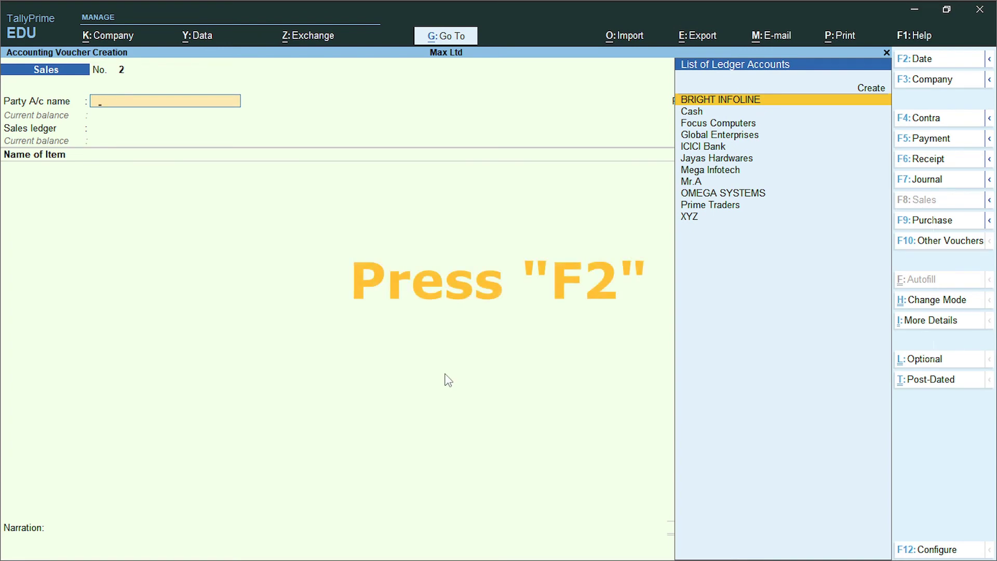
- Set the sales voucher's date to 1-6-2020
{"action": "key", "text": "F2"}
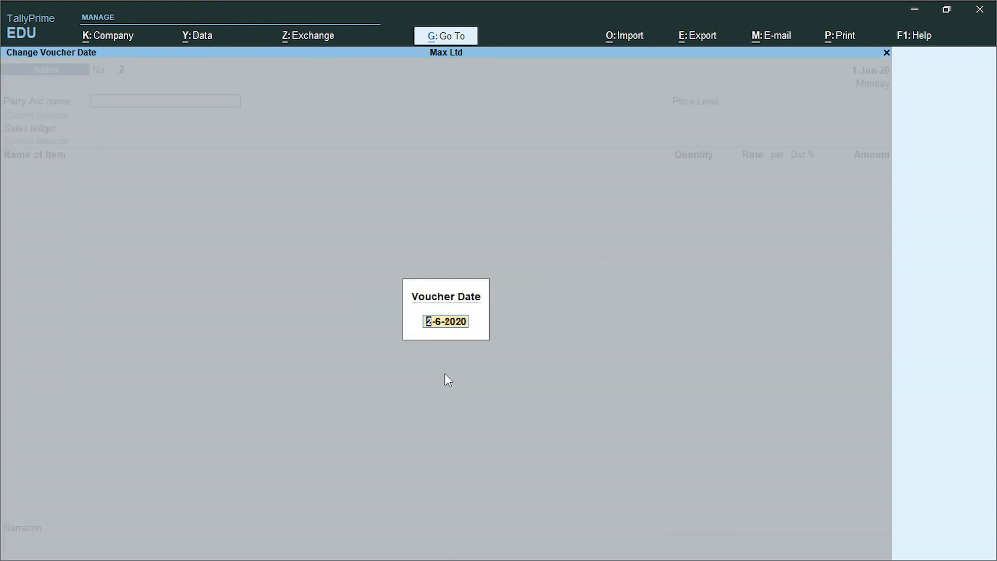
{"action": "type", "text": "1.6.2020"}
{"action": "key", "text": "Return"}
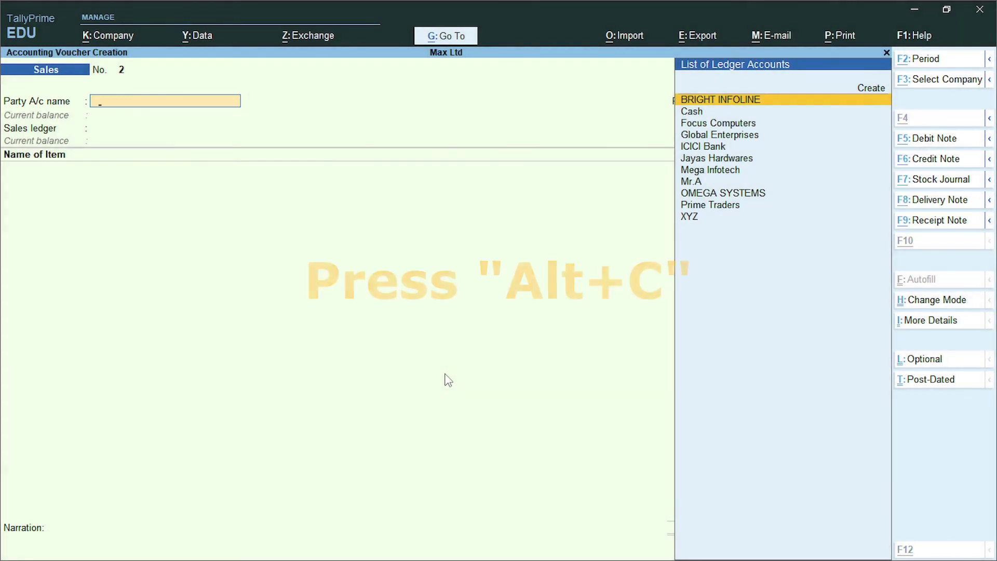
- Create a party ledger named Vishal Enterprises from the voucher, under Sundry Debtors, with balances maintained bill-by-bill
{"action": "key", "text": "alt+c"}
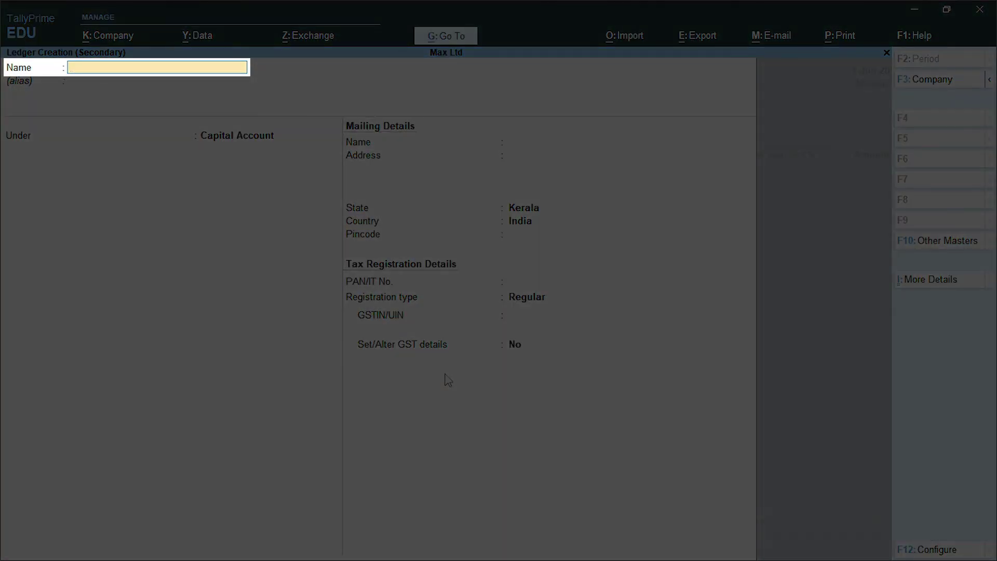
{"action": "type", "text": "Vishal En"}
{"action": "key", "text": "BackSpace"}
{"action": "type", "text": "terprises"}
{"action": "key", "text": "Return"}
{"action": "type", "text": "su"}
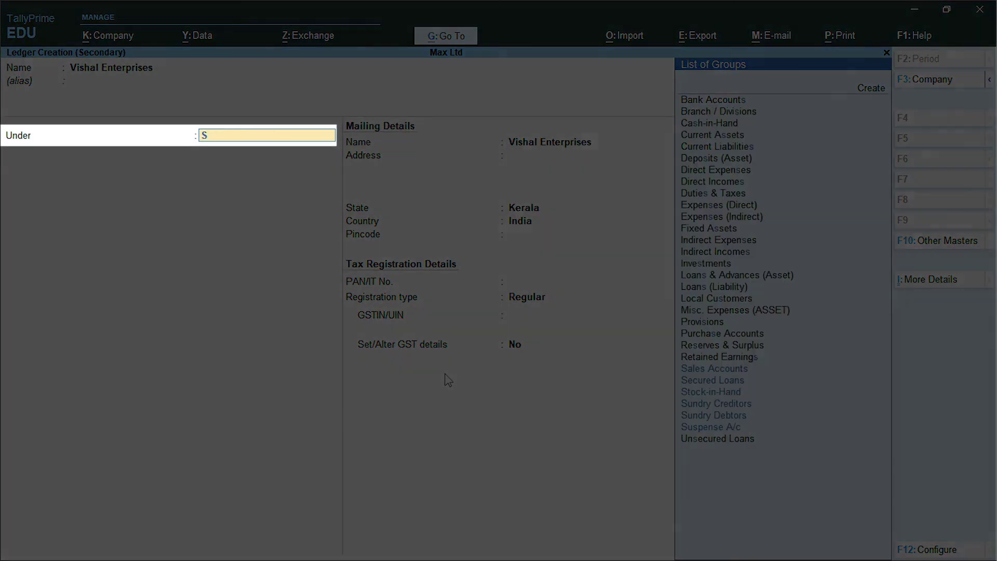
{"action": "key", "text": "Down"}
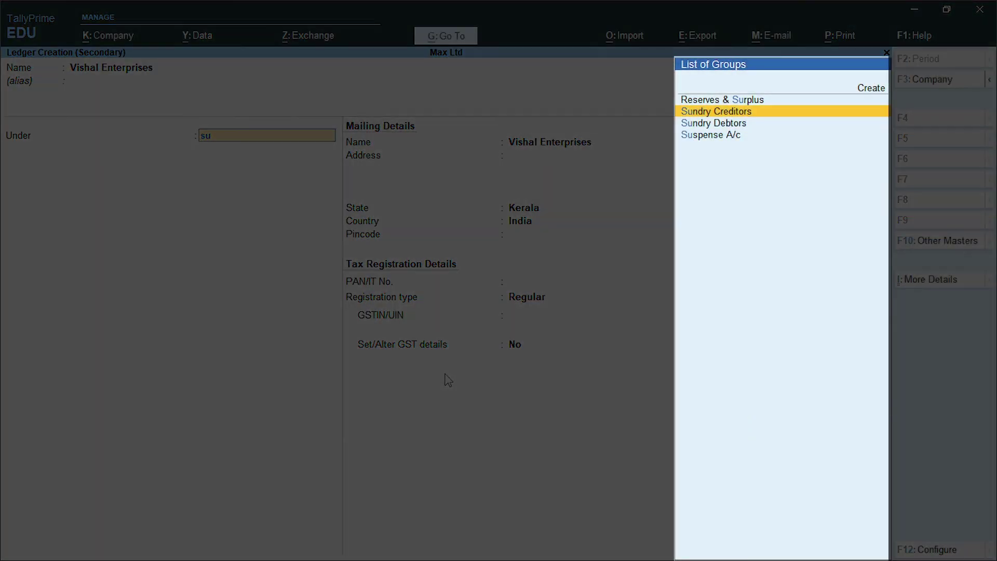
{"action": "key", "text": "Down"}
{"action": "key", "text": "Return"}
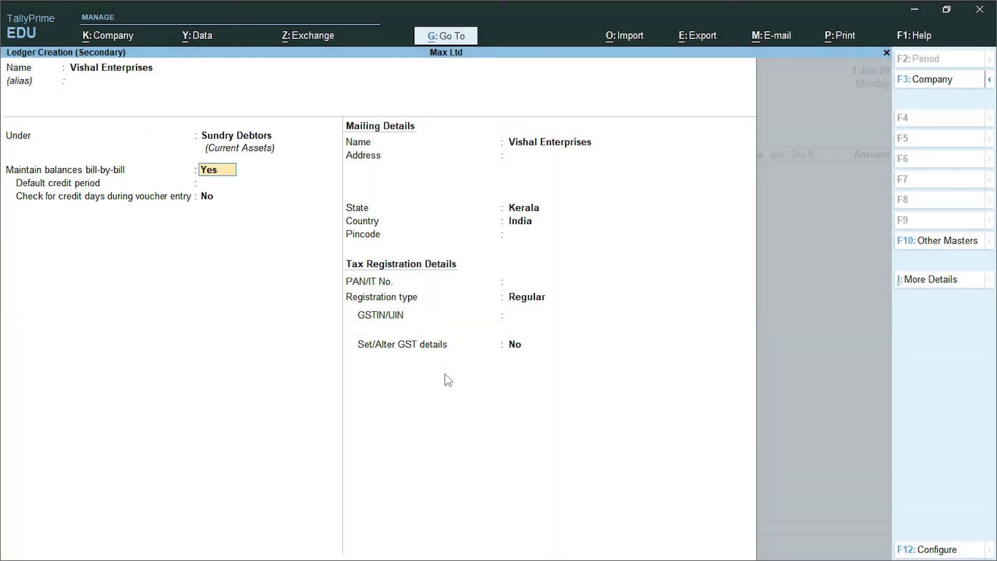
{"action": "key", "text": "Return"}
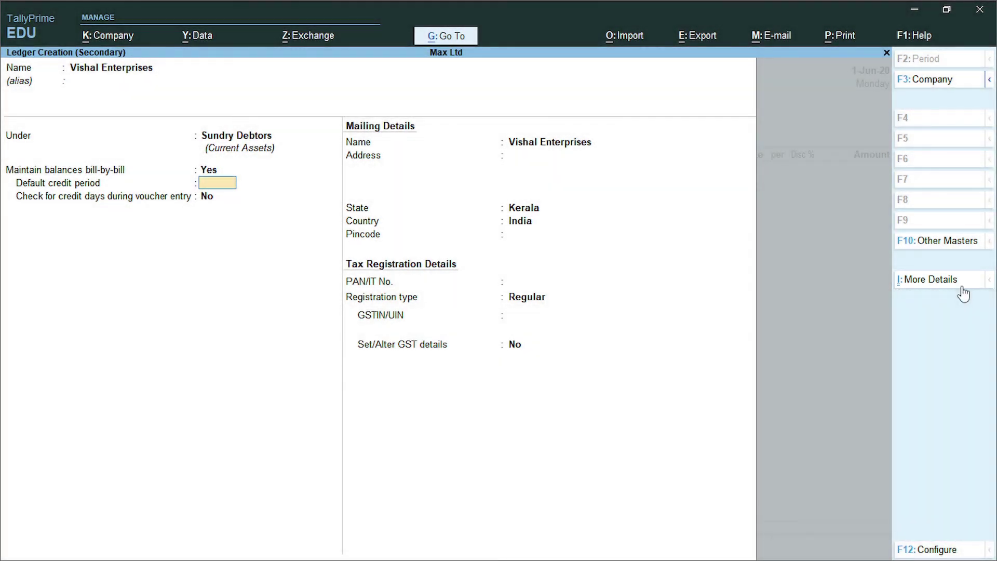
- Set the price level applicable to the Vishal Enterprises ledger to WholeSale
{"action": "left_click", "coordinate": [948, 283]}
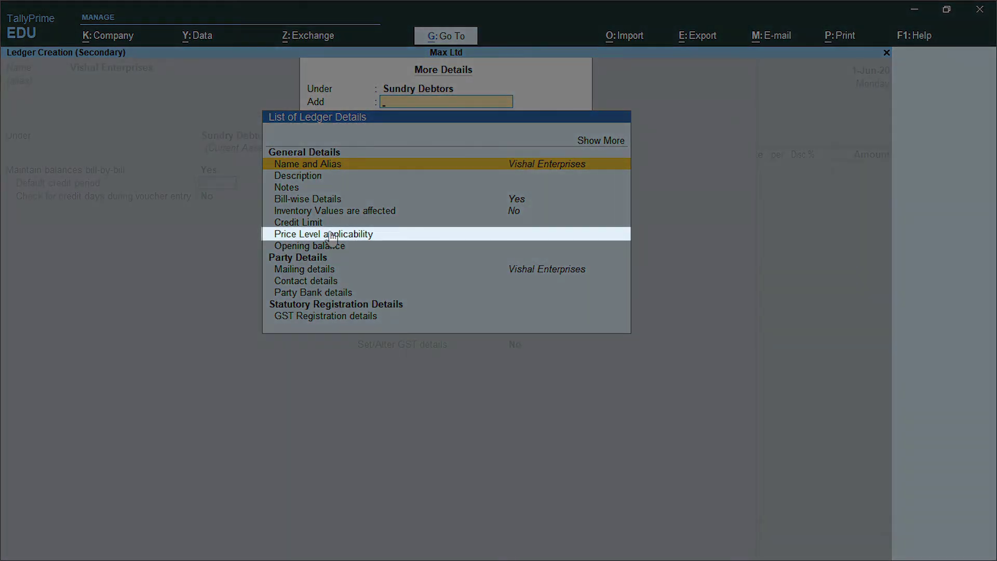
{"action": "key", "text": "Down"}
{"action": "key", "text": "Down"}
{"action": "key", "text": "Down"}
{"action": "key", "text": "Down"}
{"action": "key", "text": "Down"}
{"action": "key", "text": "Down"}
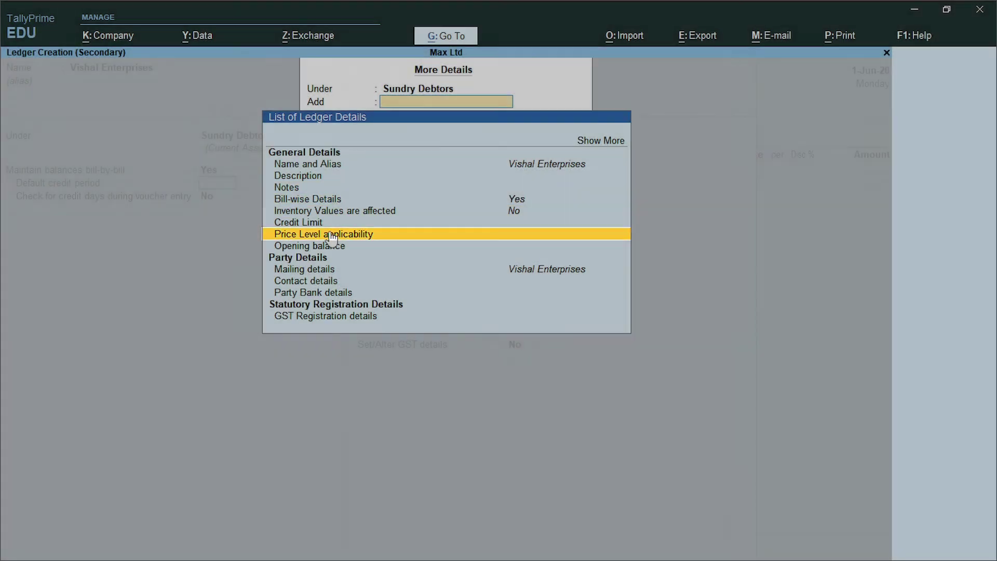
{"action": "key", "text": "Return"}
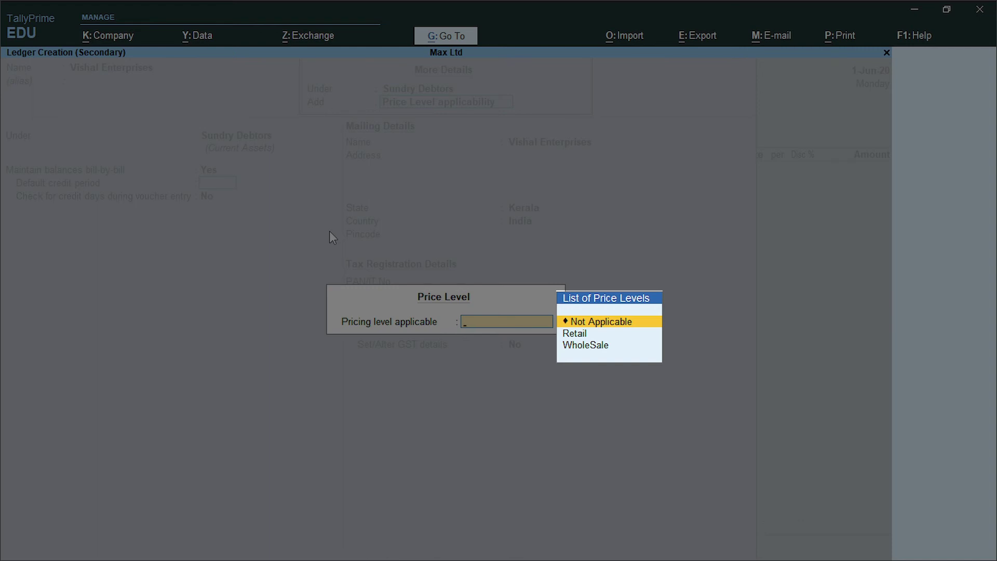
{"action": "key", "text": "Down"}
{"action": "key", "text": "Down"}
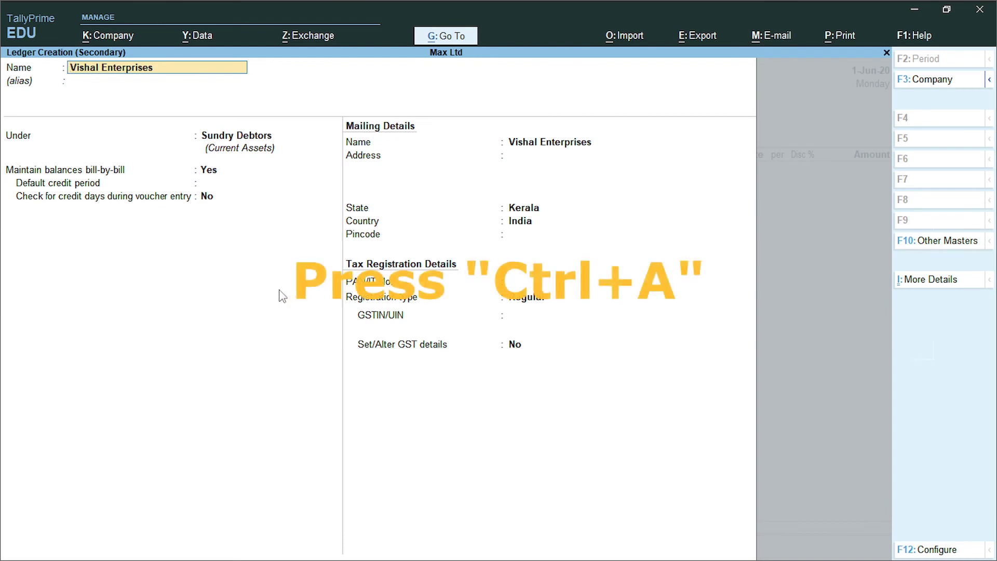
- Save the Vishal Enterprises ledger as the voucher's party and skip the dispatch and party details
{"action": "key", "text": "ctrl"}
{"action": "key", "text": "ctrl+a"}
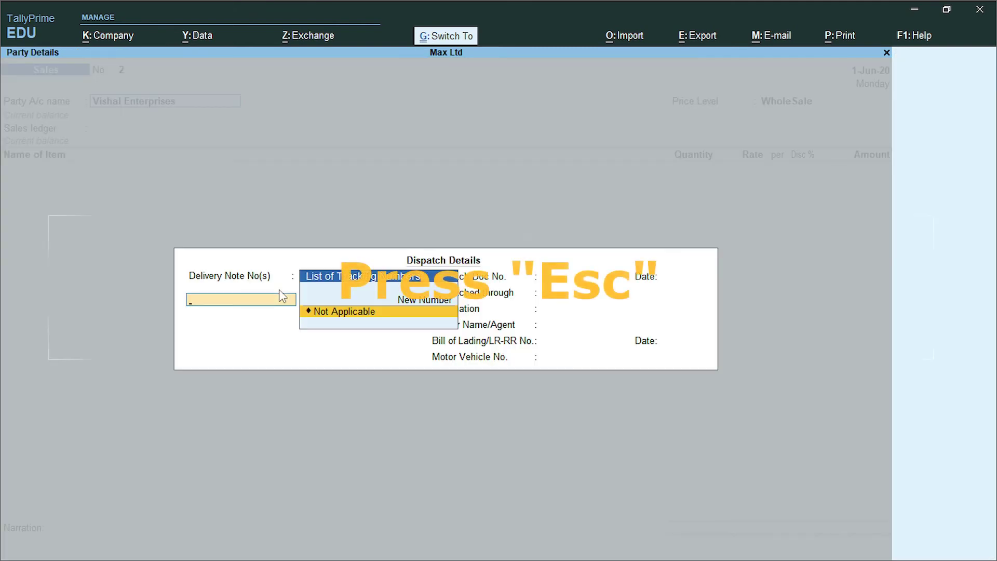
{"action": "key", "text": "Escape"}
{"action": "key", "text": "Escape"}
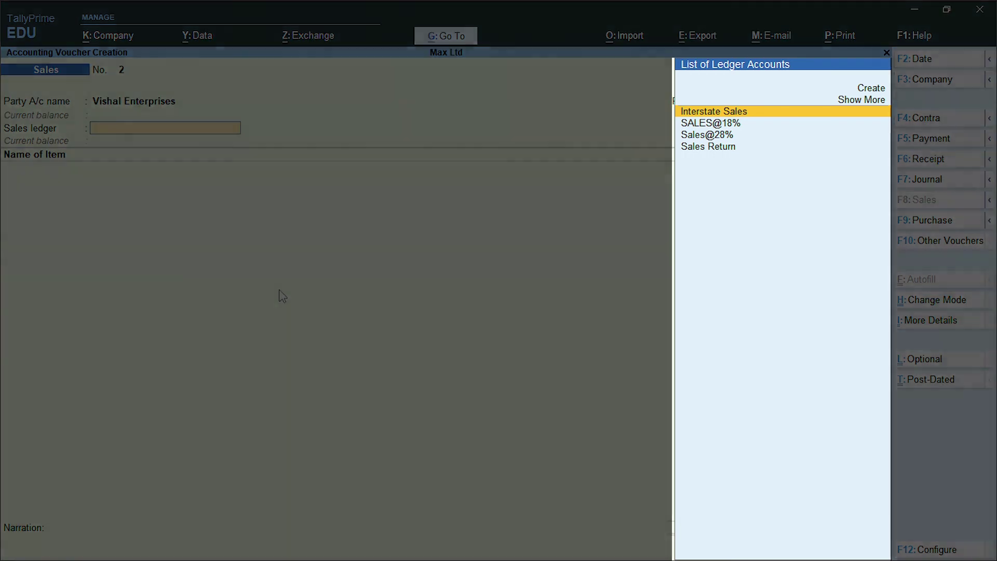
- Choose SALES@18% as the sales ledger of the voucher
{"action": "key", "text": "Down"}
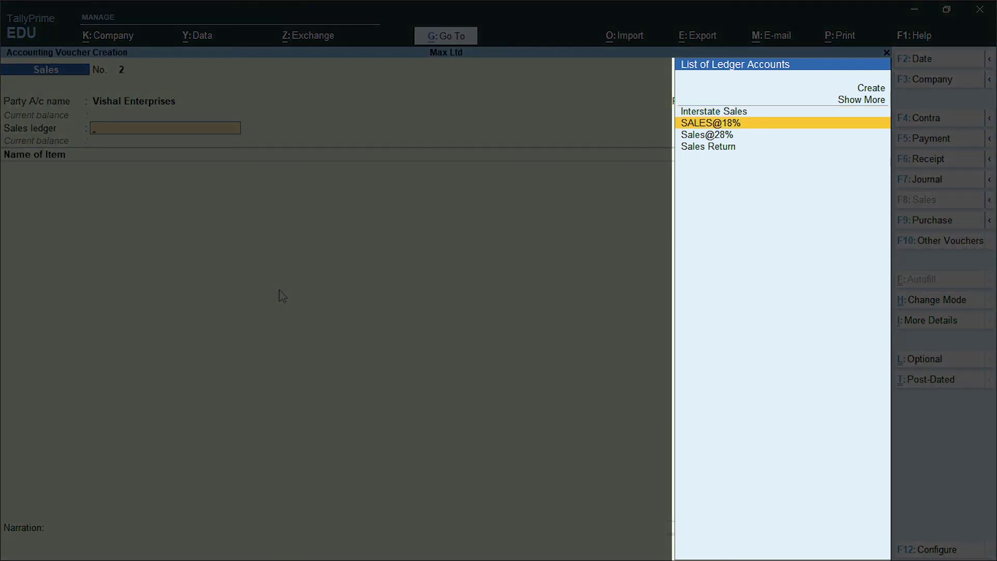
{"action": "key", "text": "Down"}
{"action": "key", "text": "Up"}
{"action": "key", "text": "Return"}
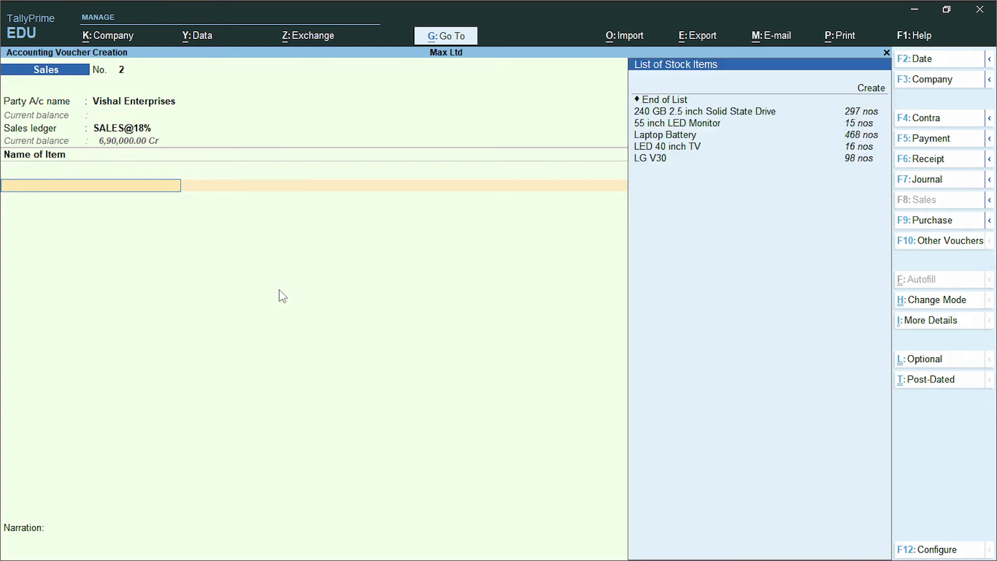
- Add LG V30 as the first stock item of the sales voucher
{"action": "key", "text": "Down"}
{"action": "key", "text": "Down"}
{"action": "key", "text": "Down"}
{"action": "key", "text": "Down"}
{"action": "key", "text": "Down"}
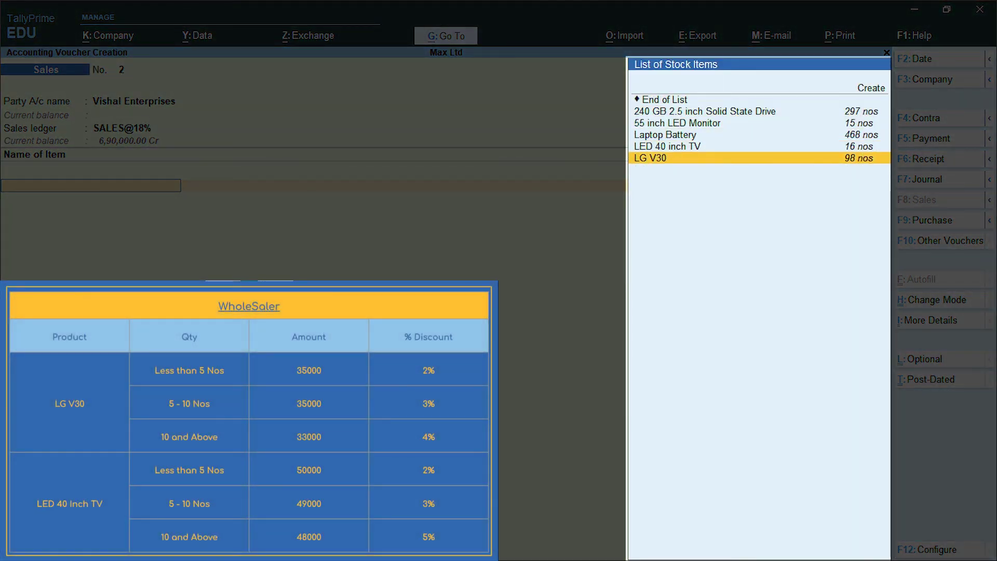
{"action": "key", "text": "Up"}
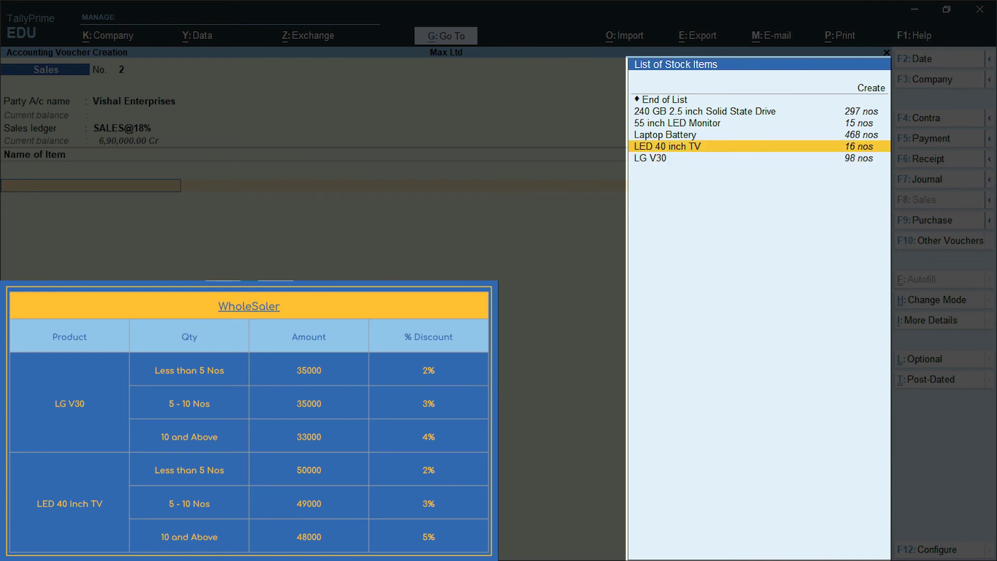
{"action": "key", "text": "Down"}
{"action": "key", "text": "Up"}
{"action": "key", "text": "Down"}
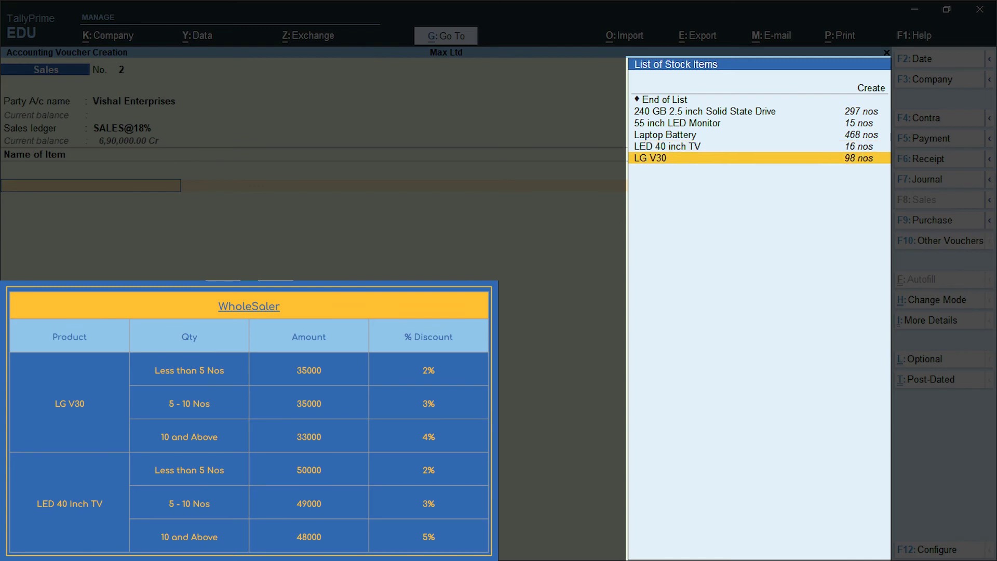
{"action": "key", "text": "Return"}
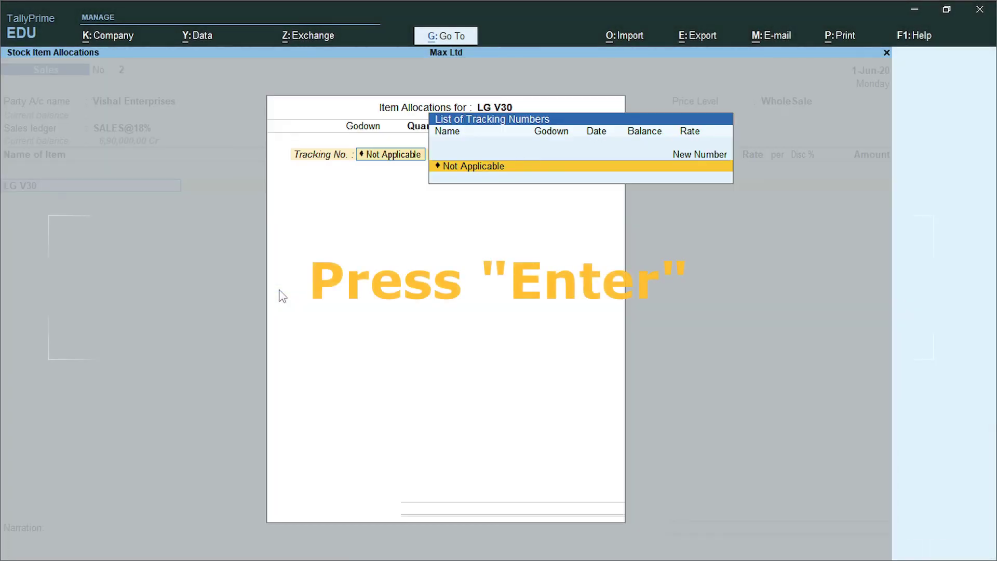
- Allocate 8 nos of LG V30 from the Ernakulam-South godown, with tracking and order numbers Not Applicable
{"action": "key", "text": "Return"}
{"action": "key", "text": "Return"}
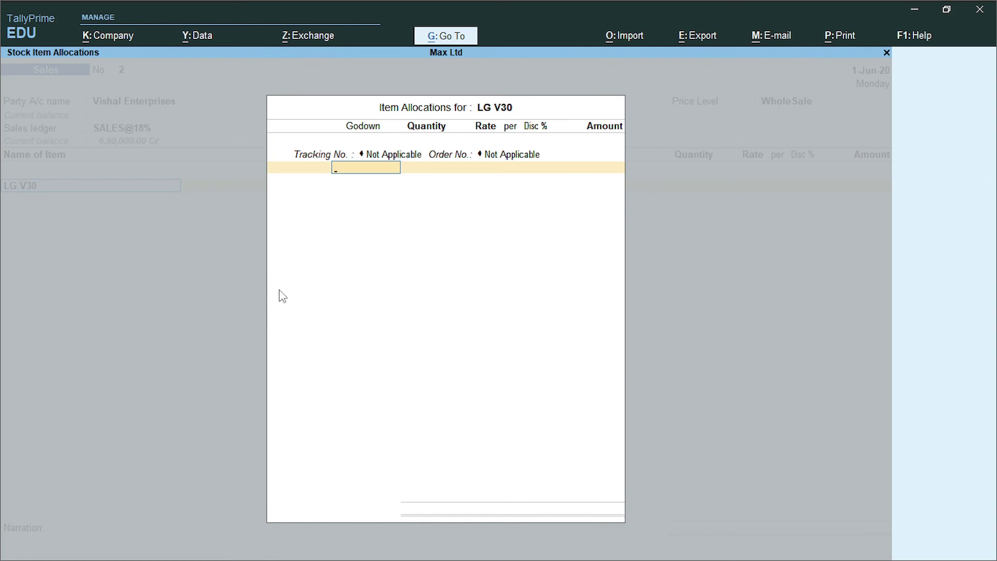
{"action": "key", "text": "space"}
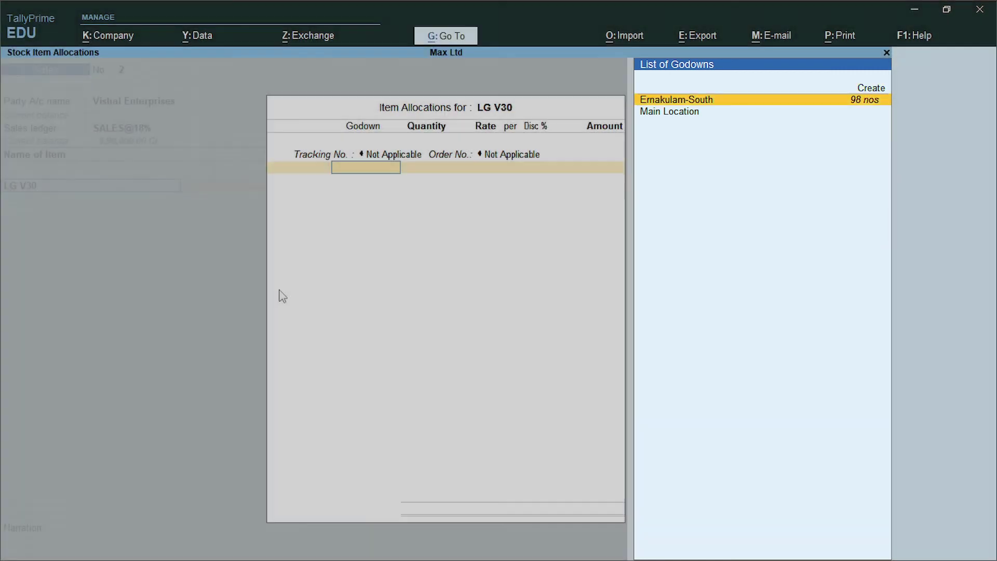
{"action": "key", "text": "Return"}
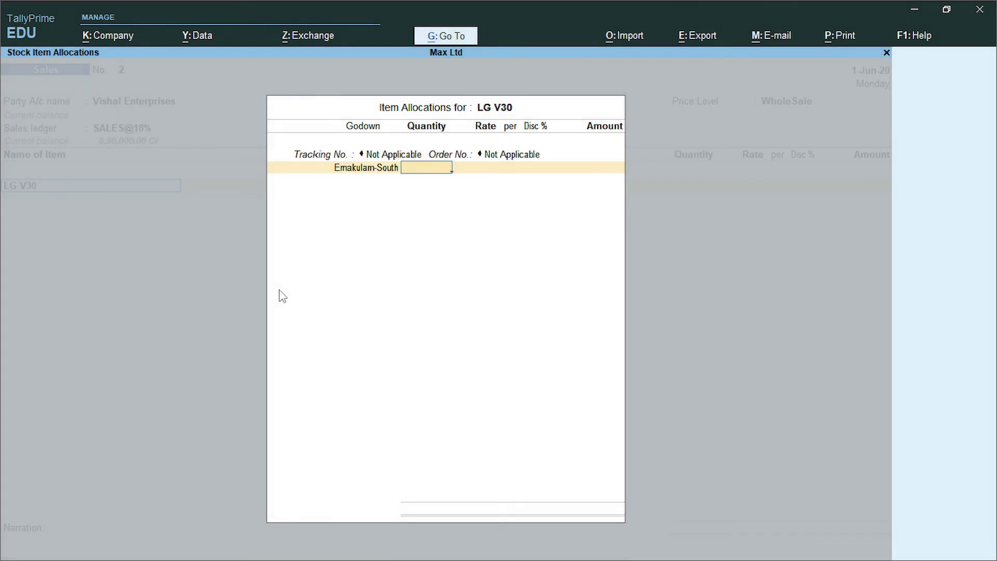
{"action": "type", "text": "8"}
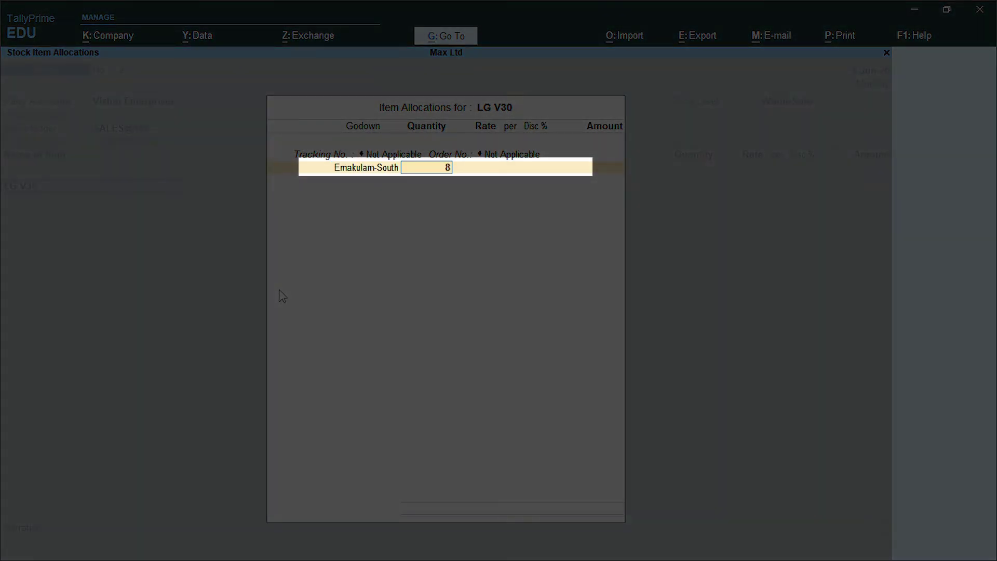
{"action": "key", "text": "Return"}
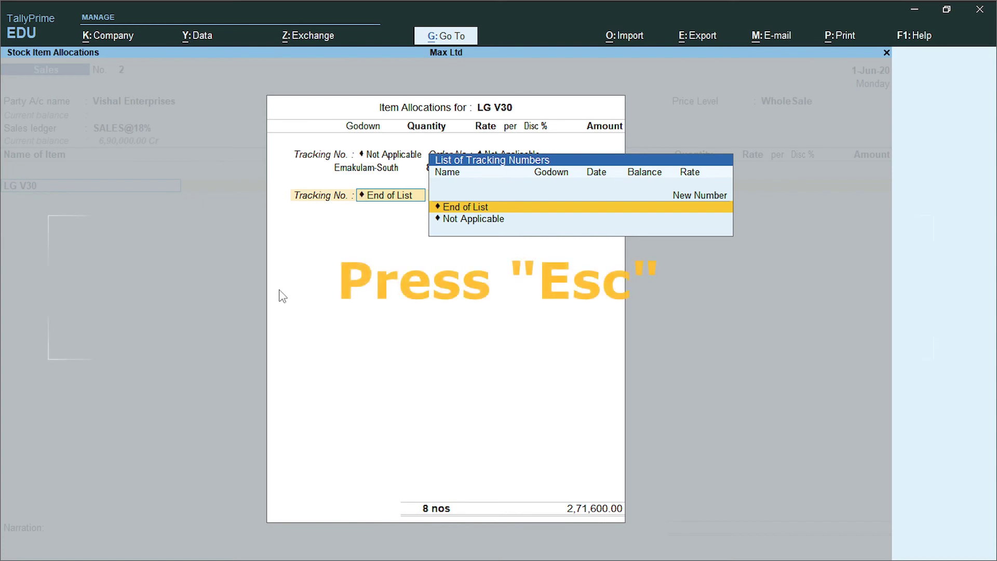
{"action": "key", "text": "Escape"}
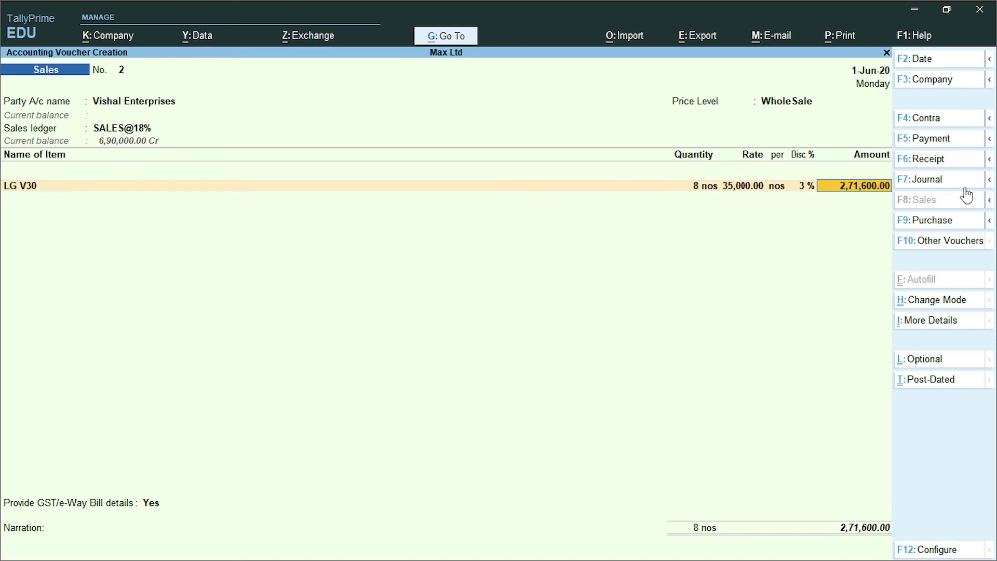
- Accept the LG V30 line amount, end the item list and add the CGST ledger with its calculated tax amount
{"action": "key", "text": "Return"}
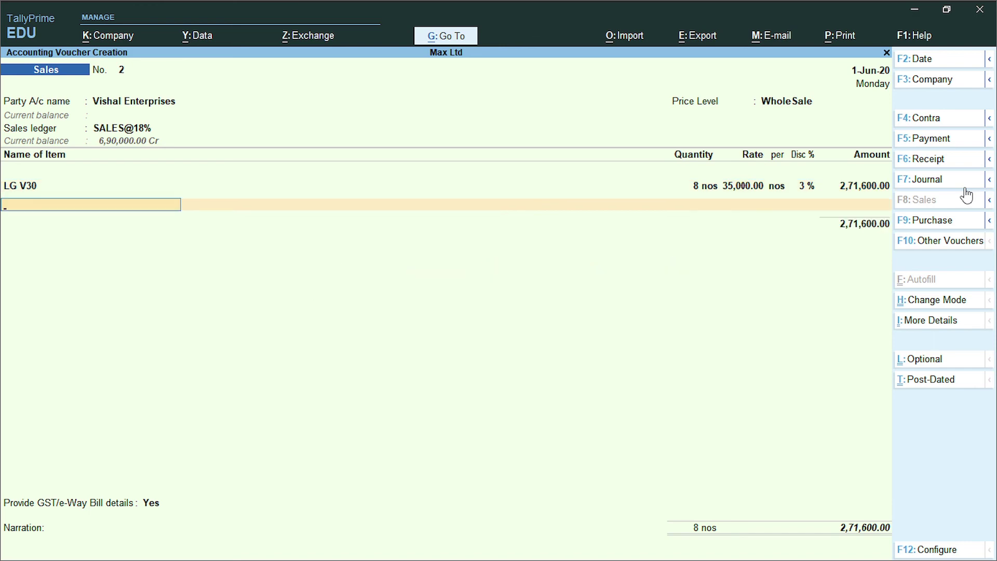
{"action": "key", "text": "Return"}
{"action": "type", "text": "O"}
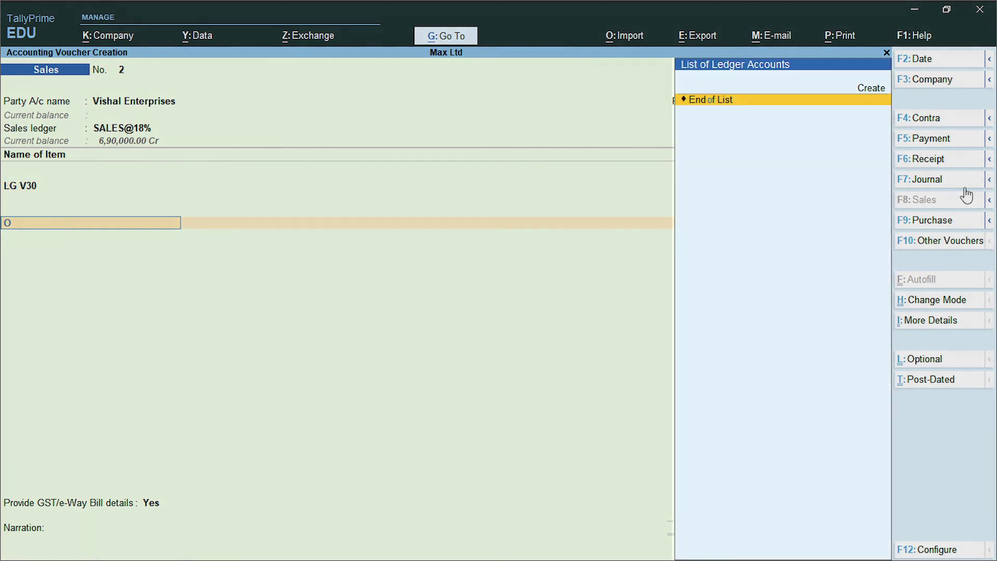
{"action": "key", "text": "BackSpace"}
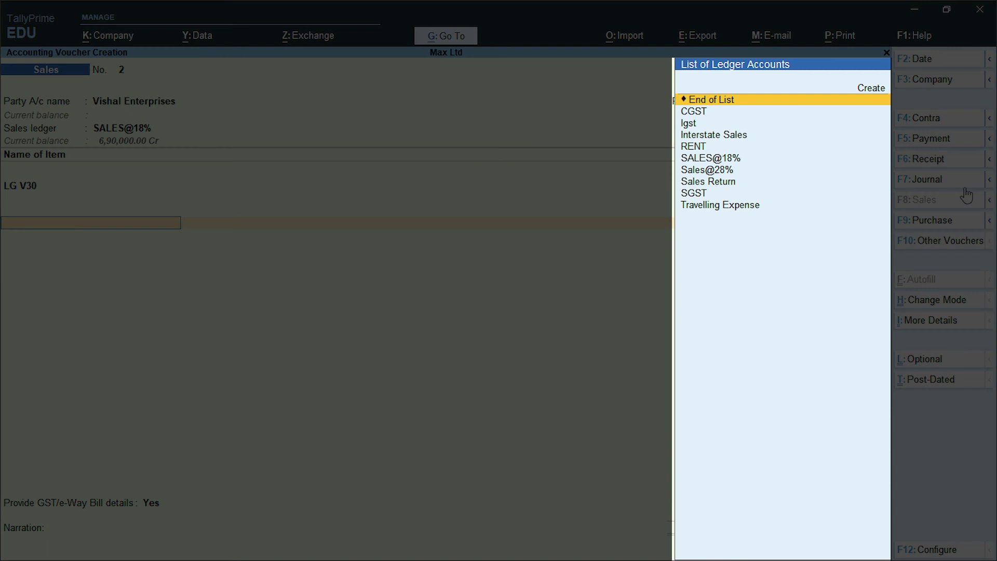
{"action": "key", "text": "Down"}
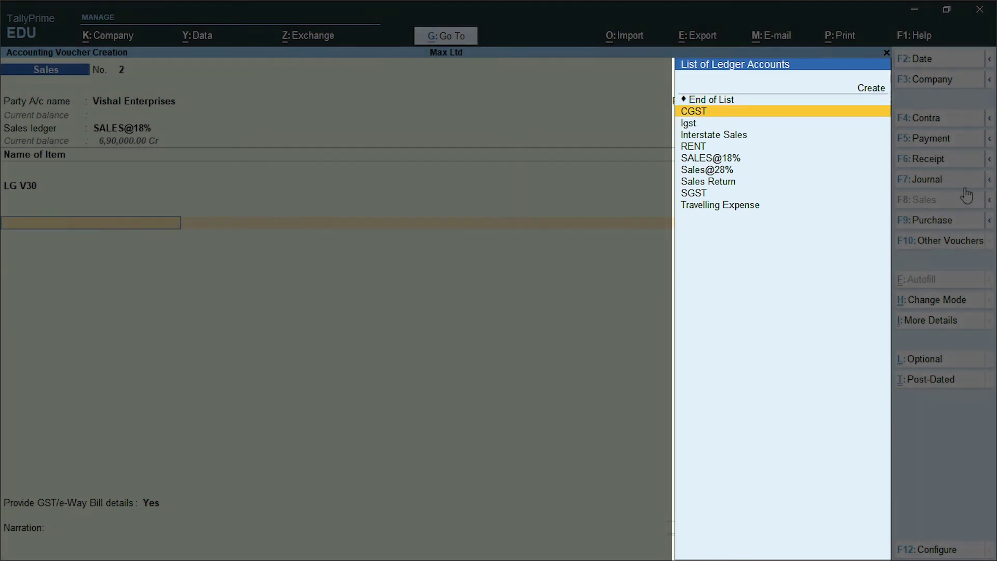
{"action": "key", "text": "Return"}
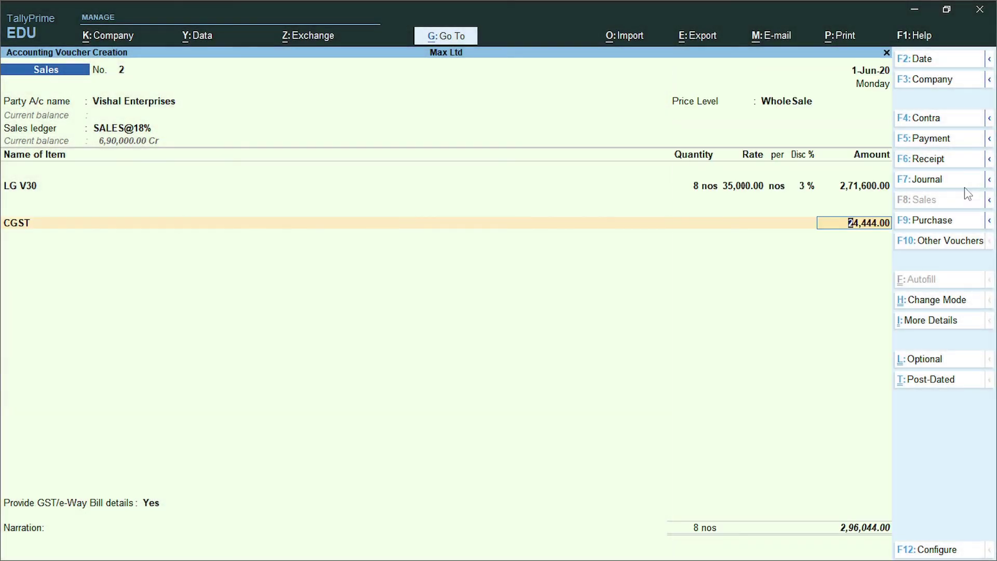
{"action": "key", "text": "Return"}
- Add the SGST ledger below CGST and save the sales voucher
{"action": "type", "text": "Sg"}
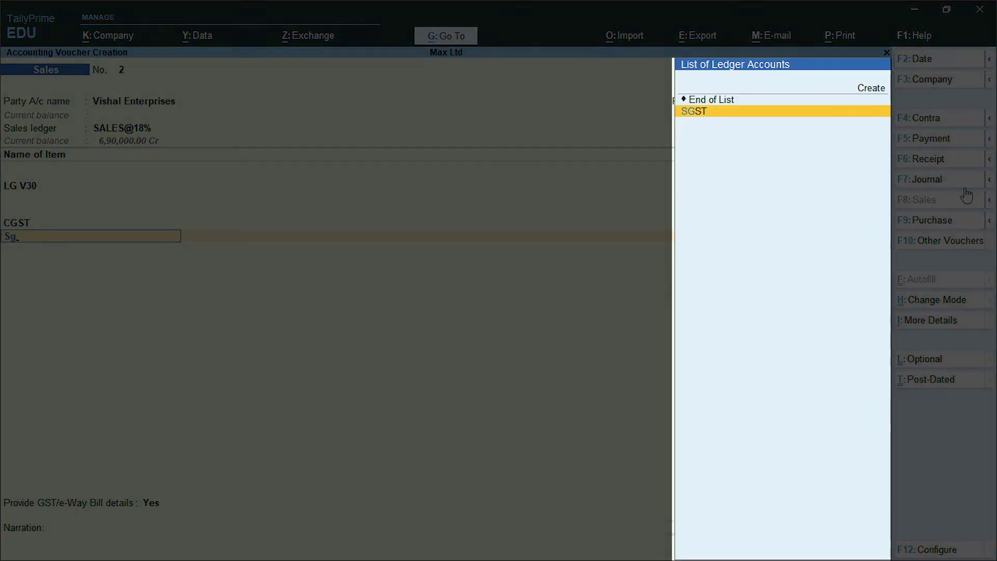
{"action": "key", "text": "Return"}
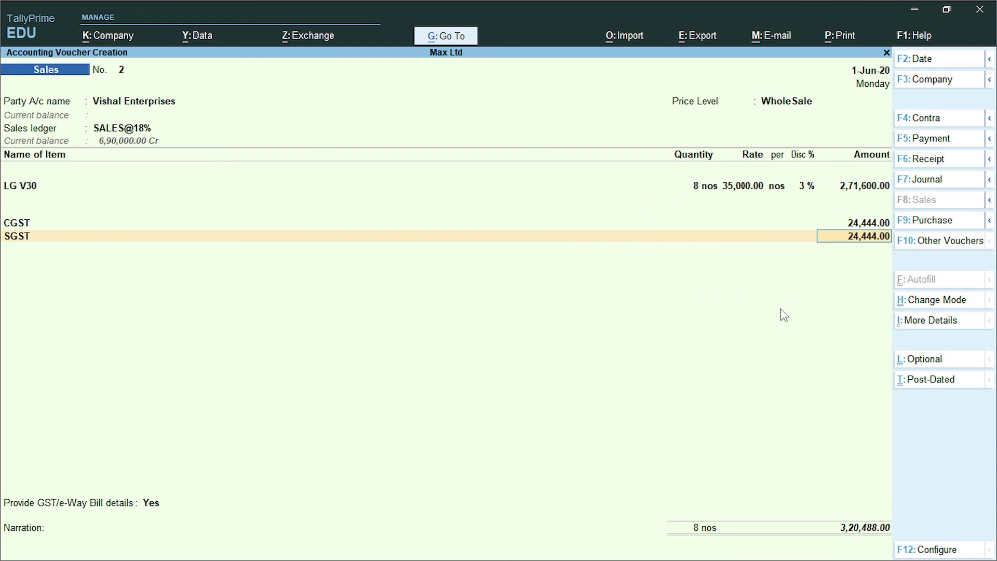
{"action": "key", "text": "ctrl"}
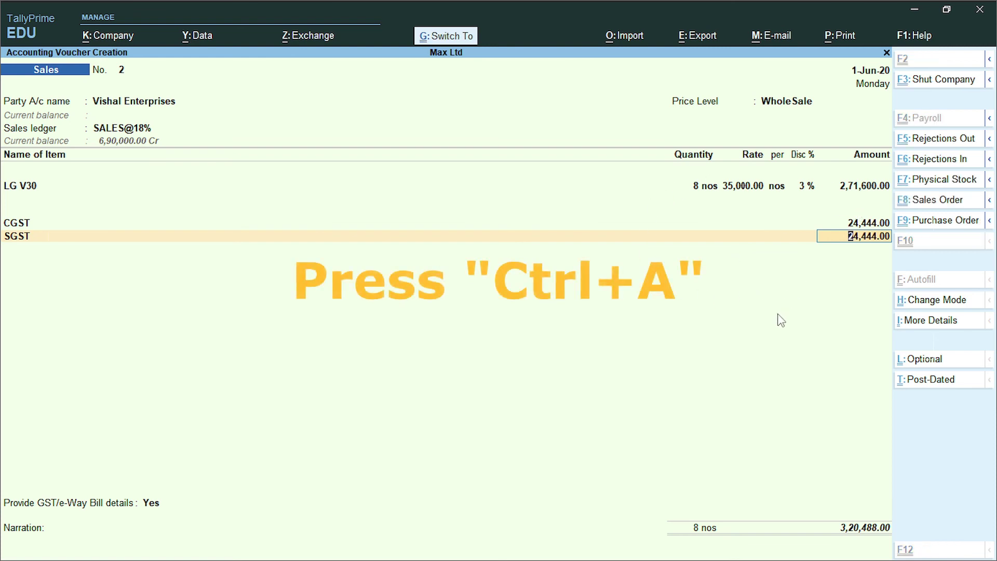
{"action": "key", "text": "ctrl+a"}
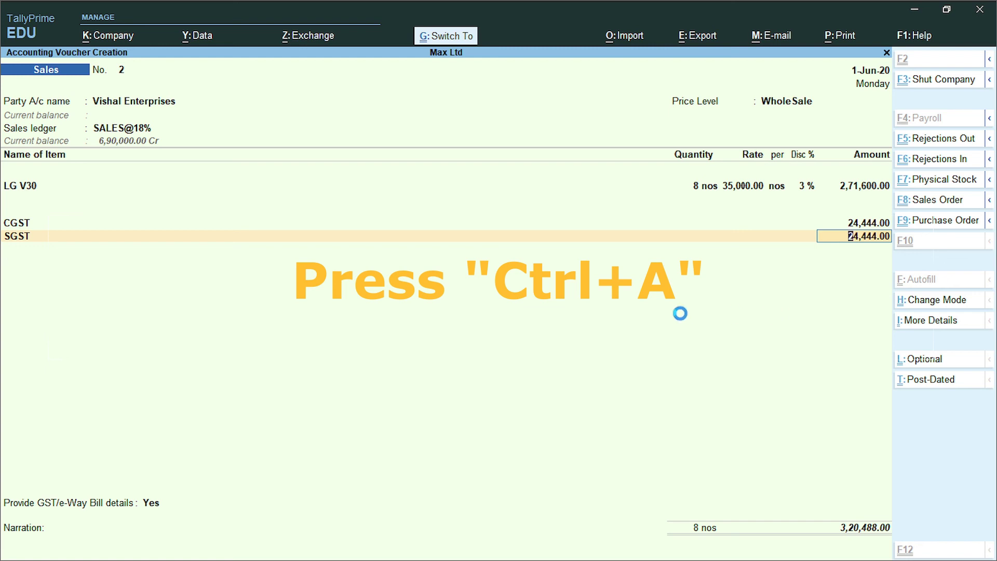